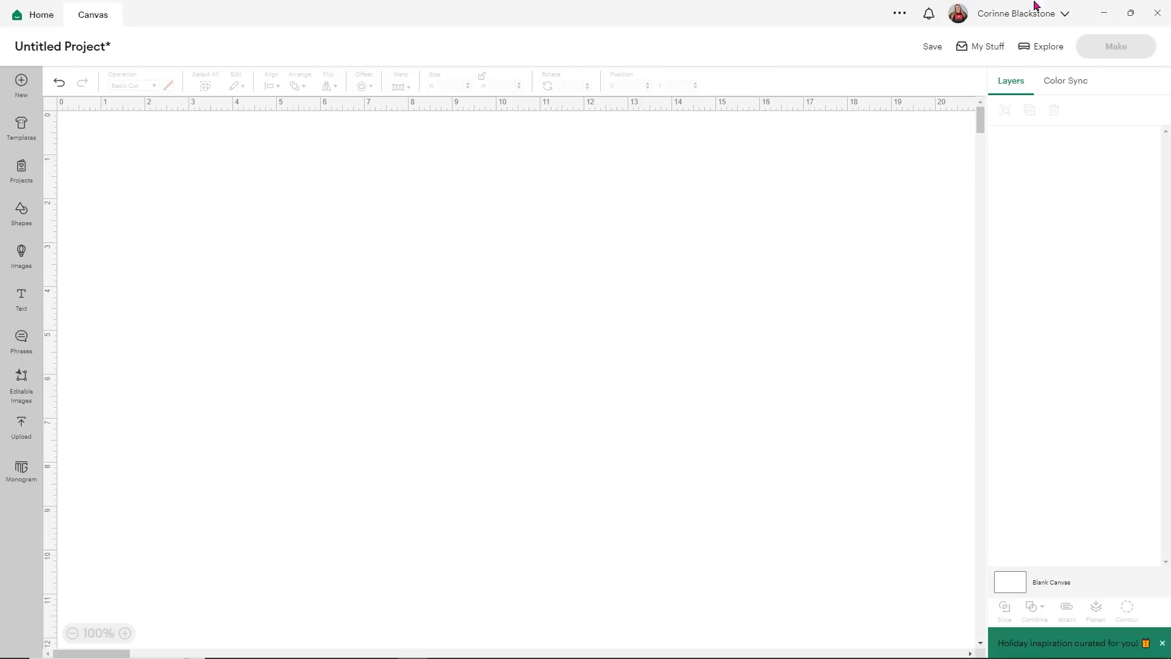
- Switch the Design Space application experience from Live to Beta and restart the app
click(1064, 15)
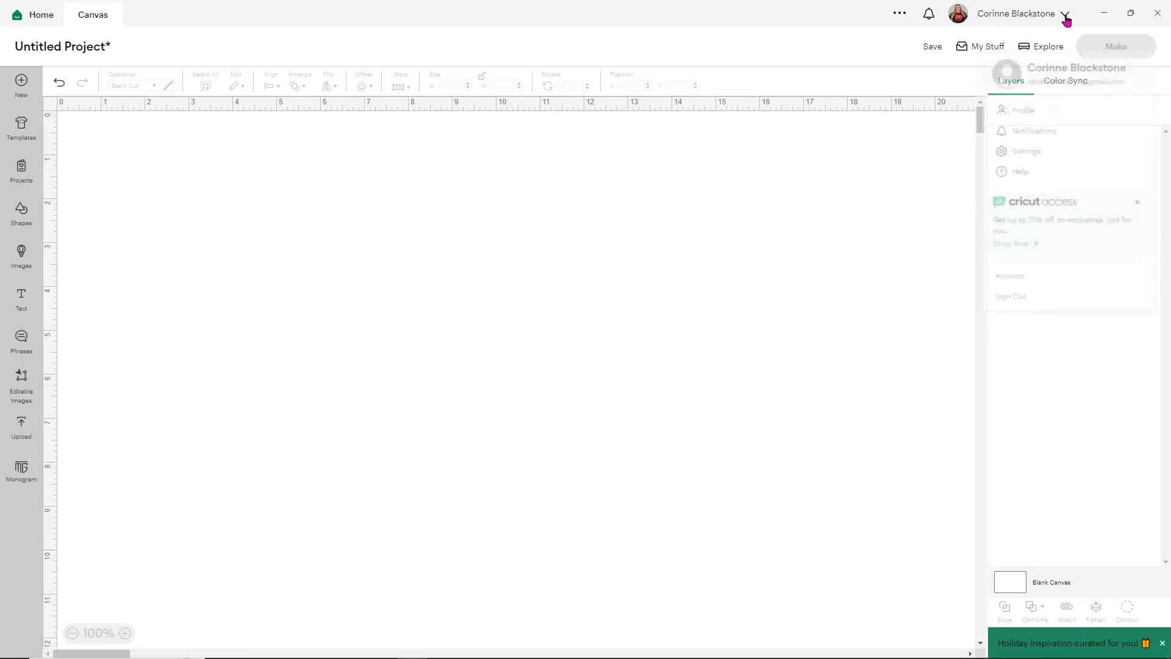
click(1030, 151)
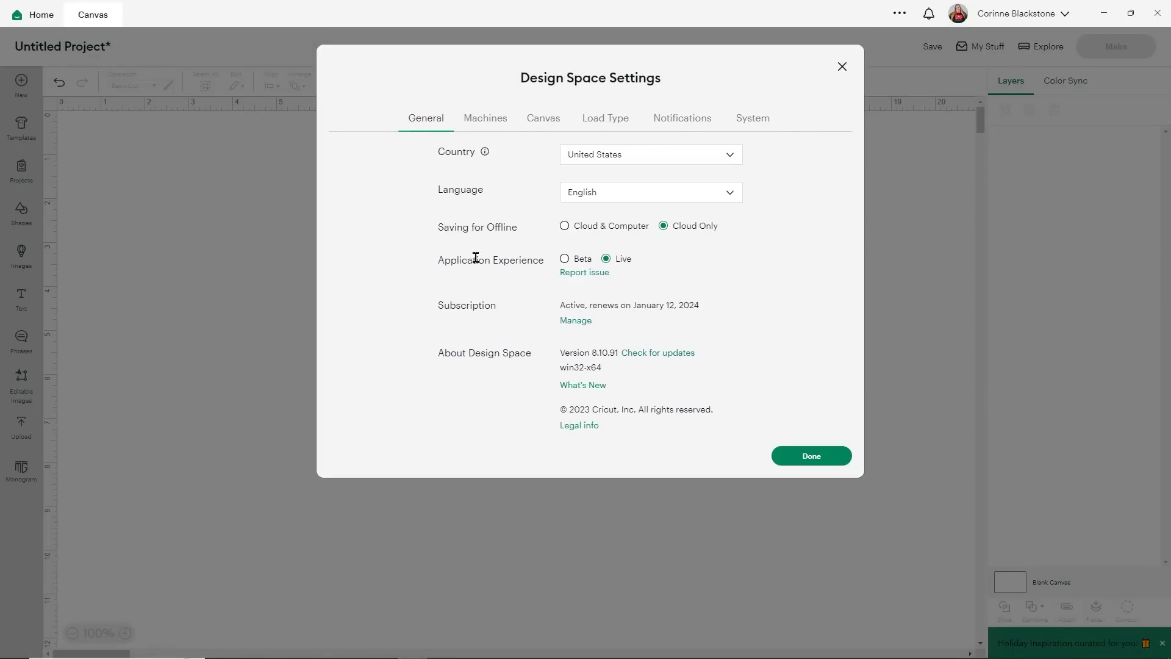
click(565, 259)
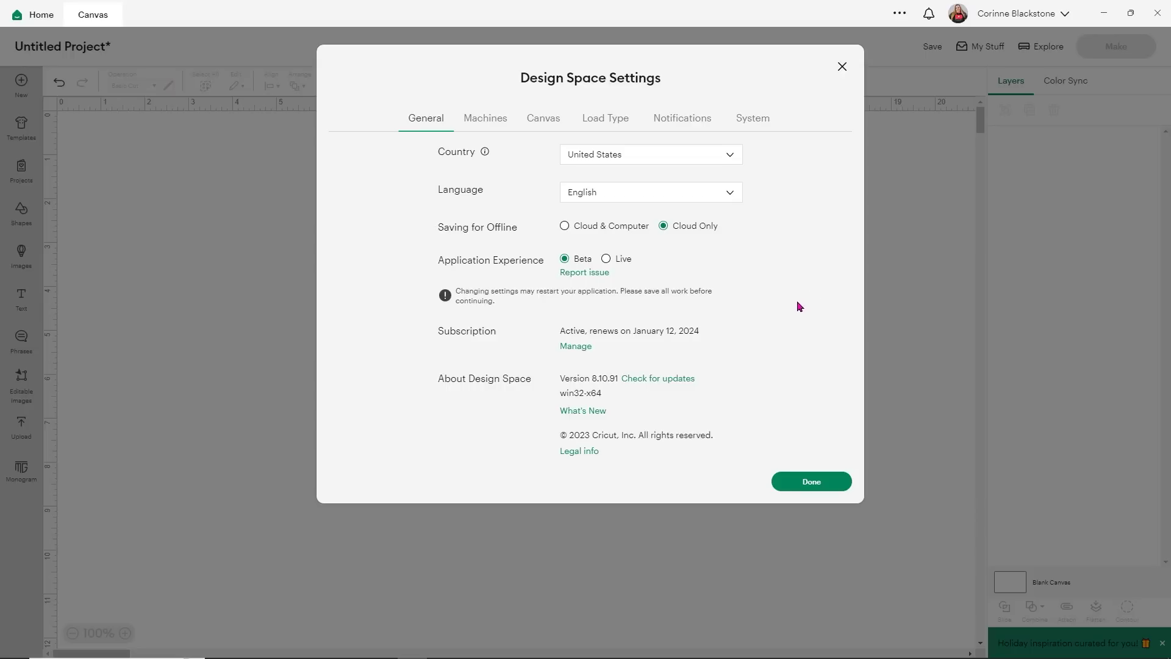
click(805, 482)
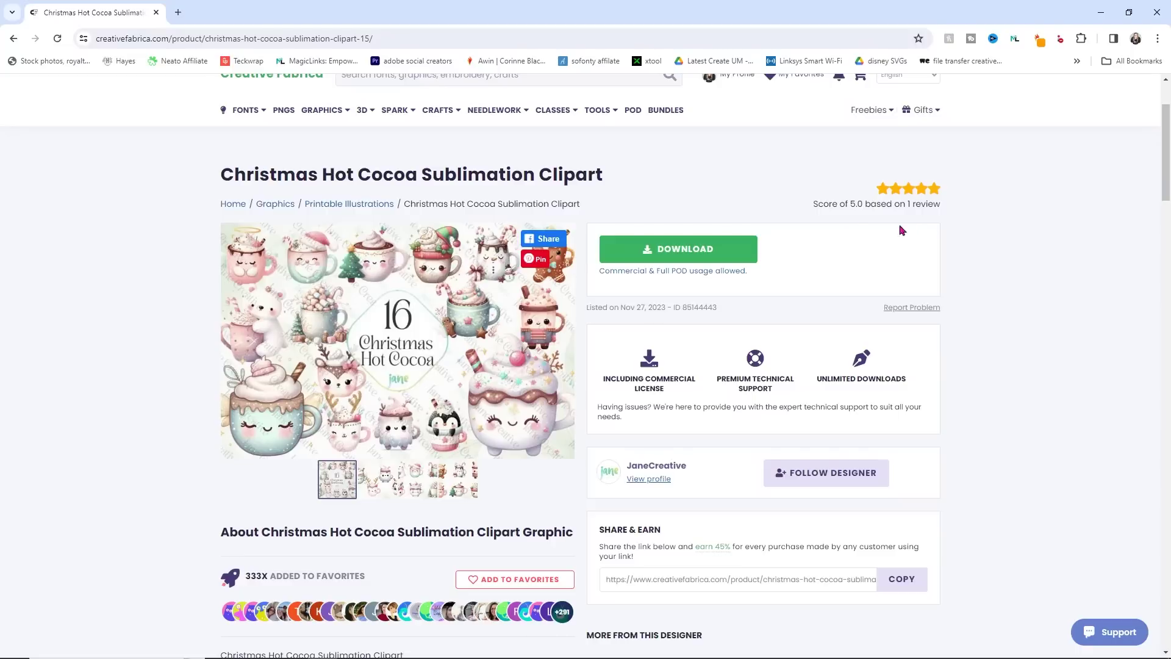
- Save the Christmas Hot Cocoa clipart zip to Desktop > Cricut > For videos only
click(634, 252)
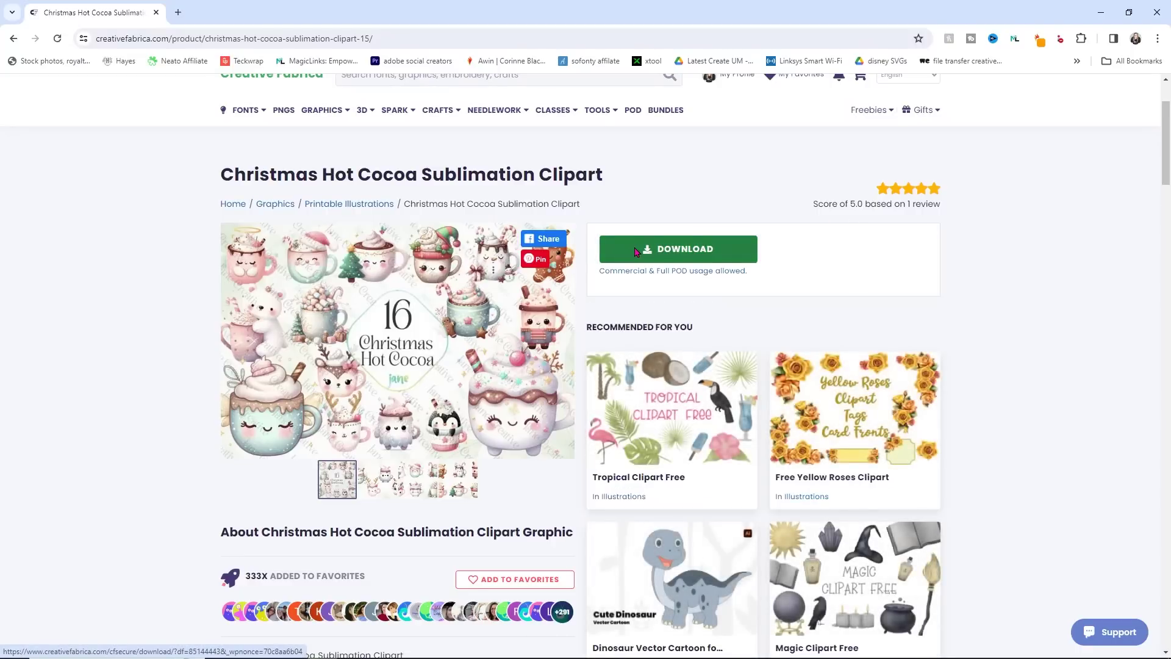
click(634, 252)
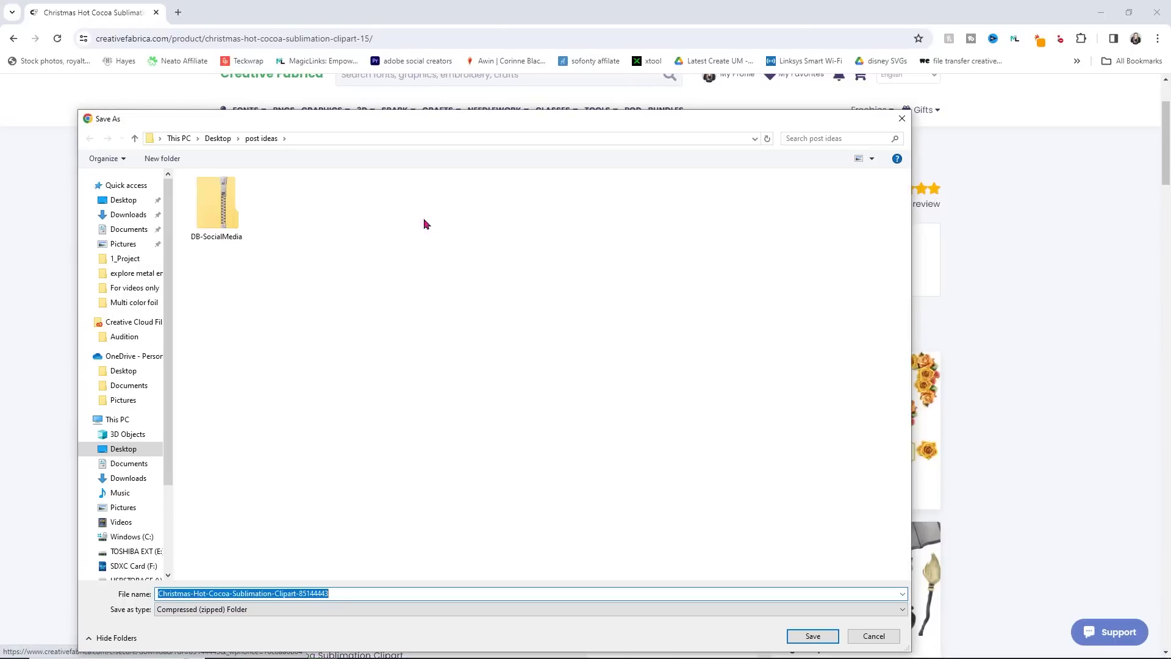
click(217, 139)
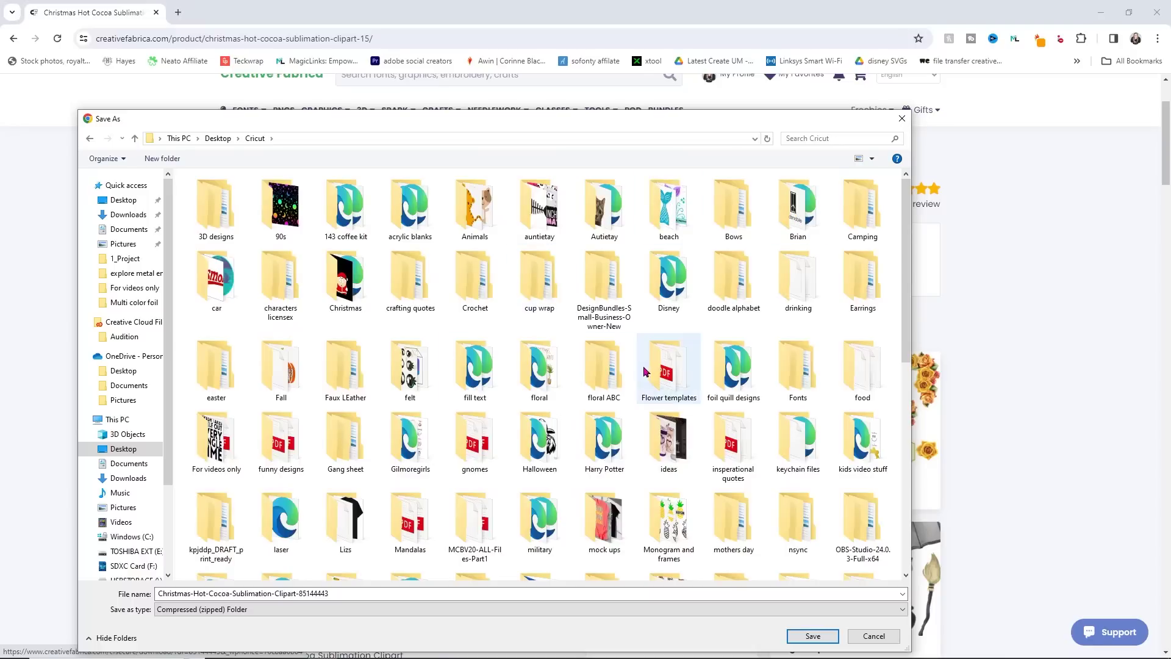
double_click(217, 443)
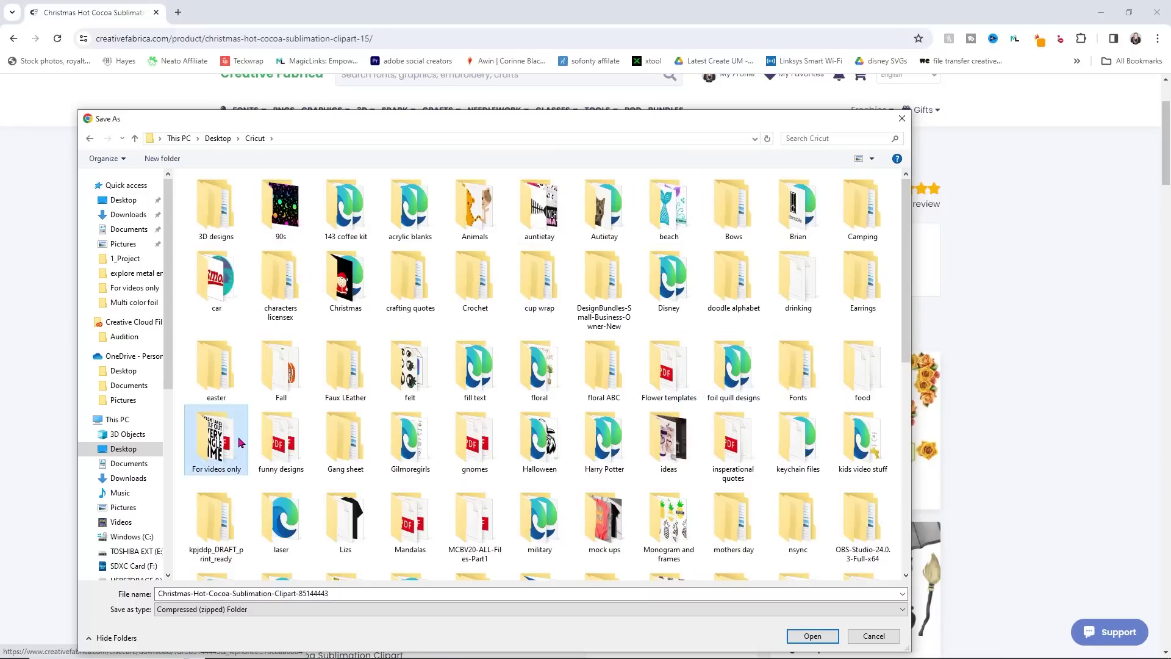
click(799, 636)
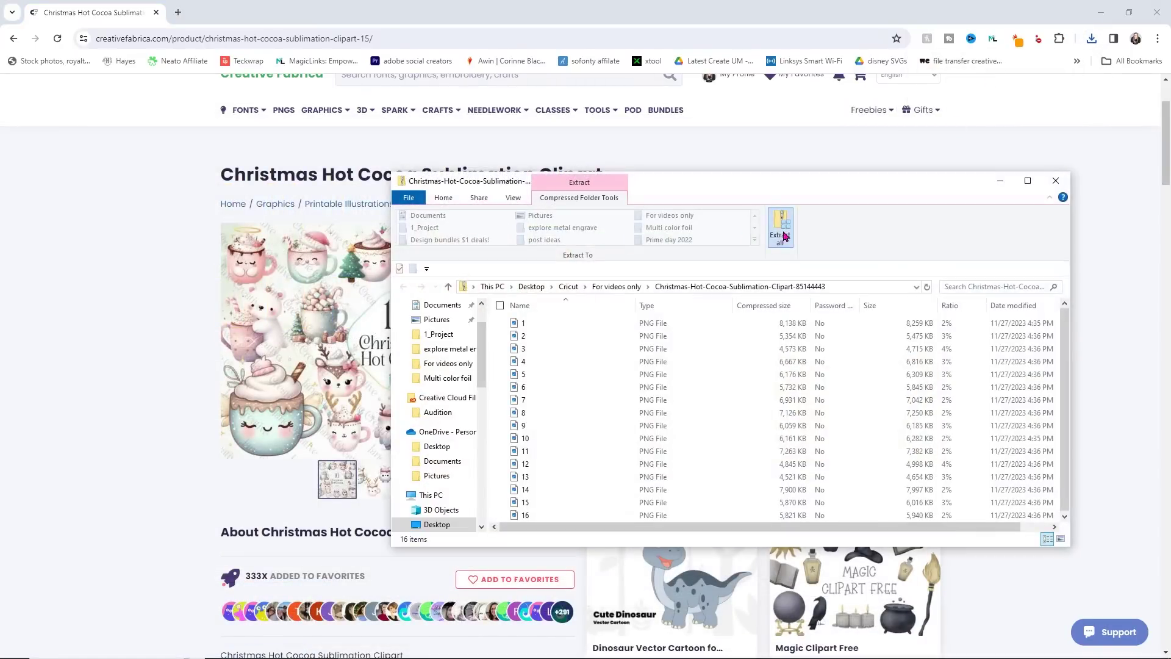
- Extract all 16 hot cocoa PNG files from the downloaded zip
click(780, 227)
click(699, 454)
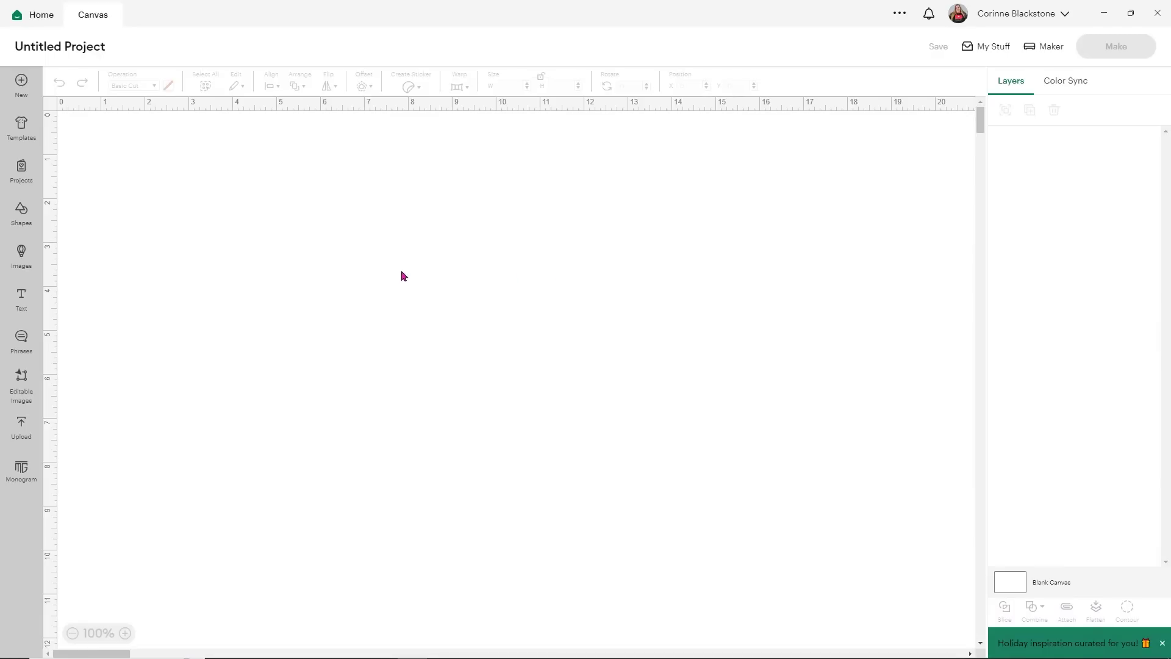
- Start a new image upload and drop penguin clipart file 12 onto it
click(21, 427)
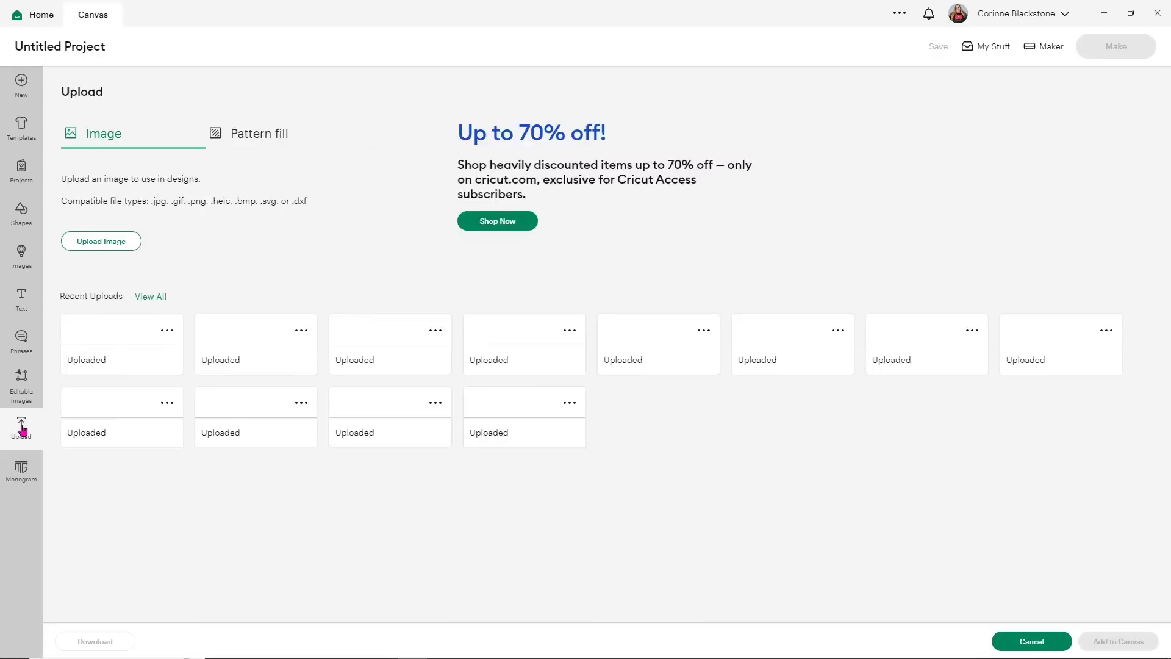
click(115, 240)
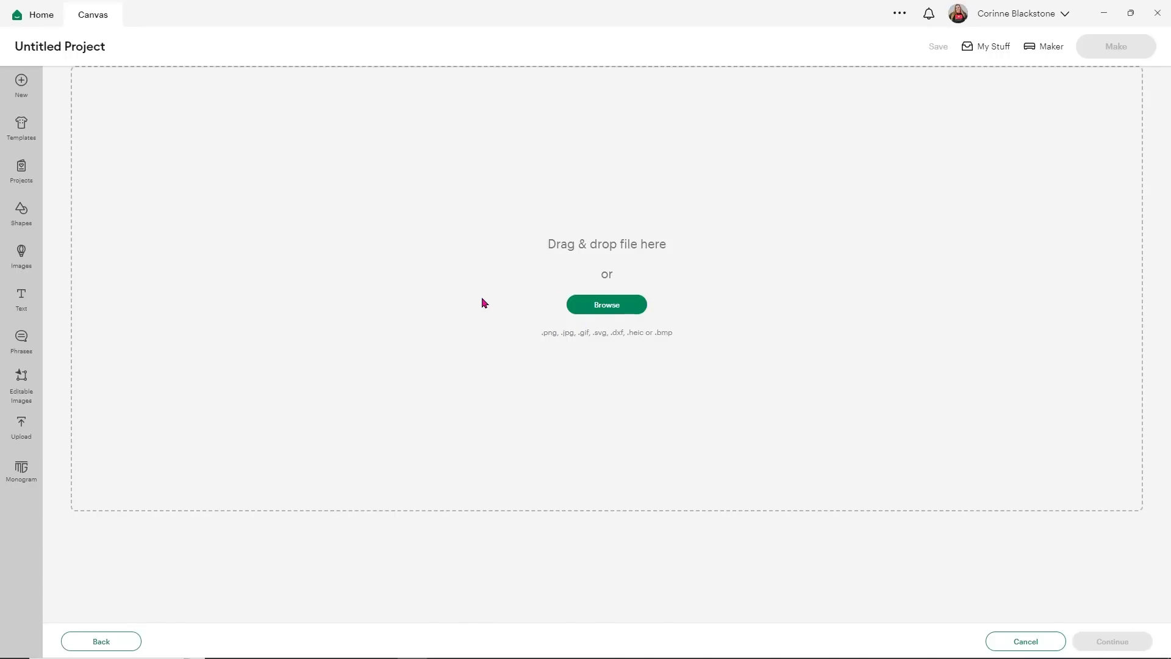
key(alt+Tab)
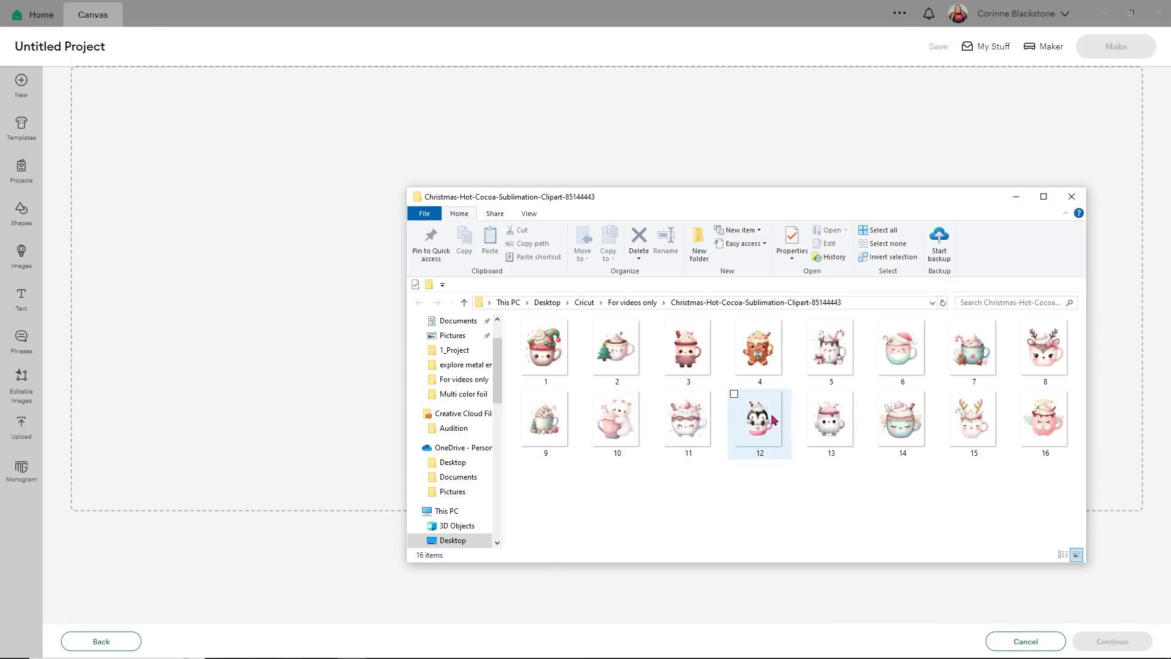
drag(759, 421, 262, 239)
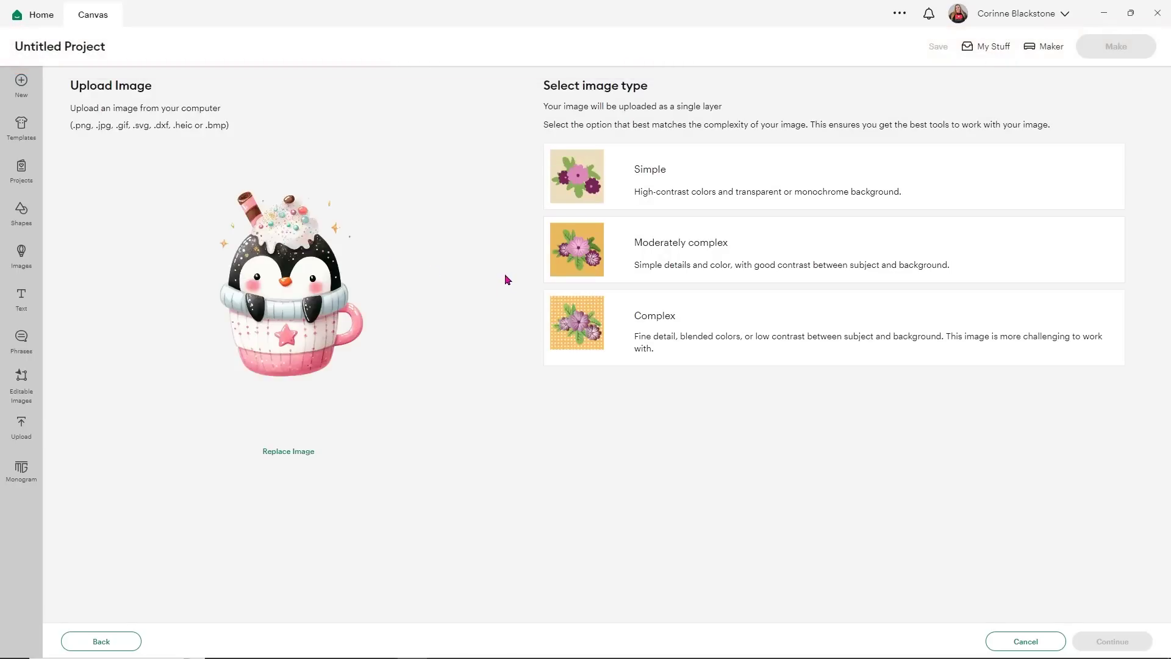
- Upload the penguin as a Complex, Print Then Cut image and add it to the canvas
click(657, 329)
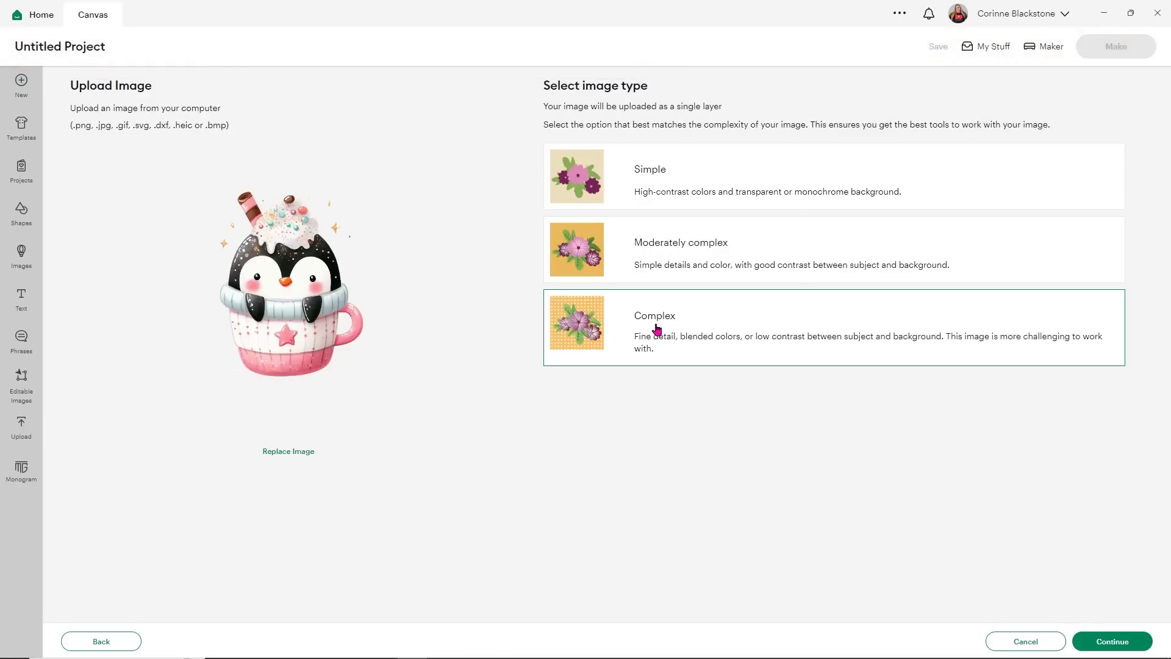
click(1105, 645)
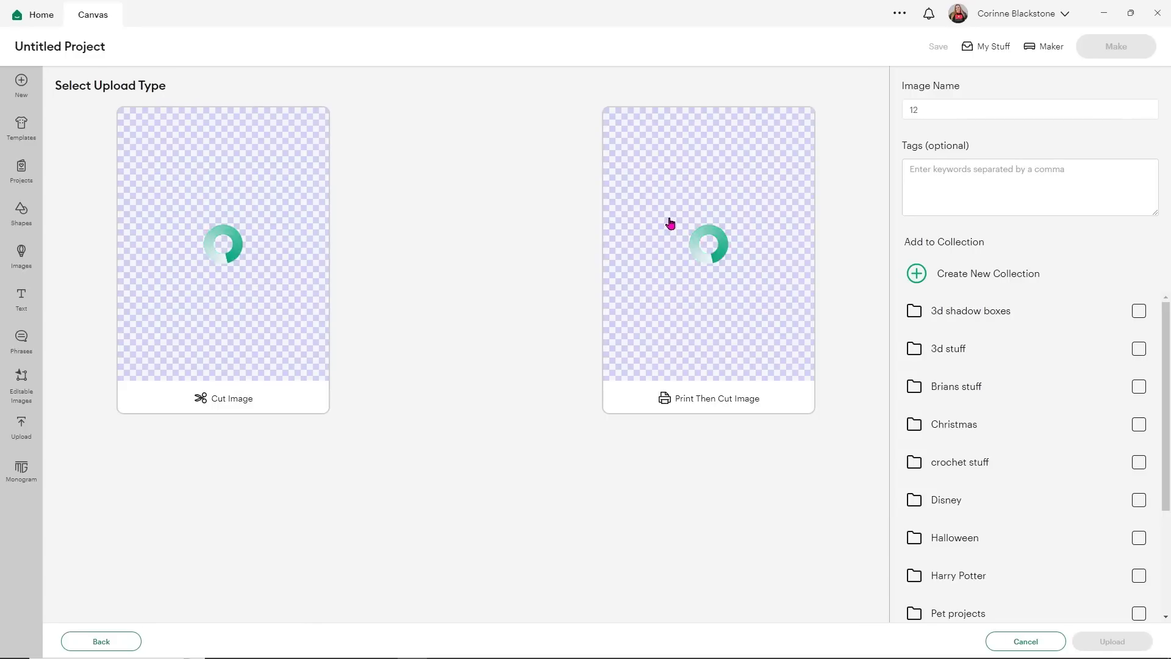
click(673, 266)
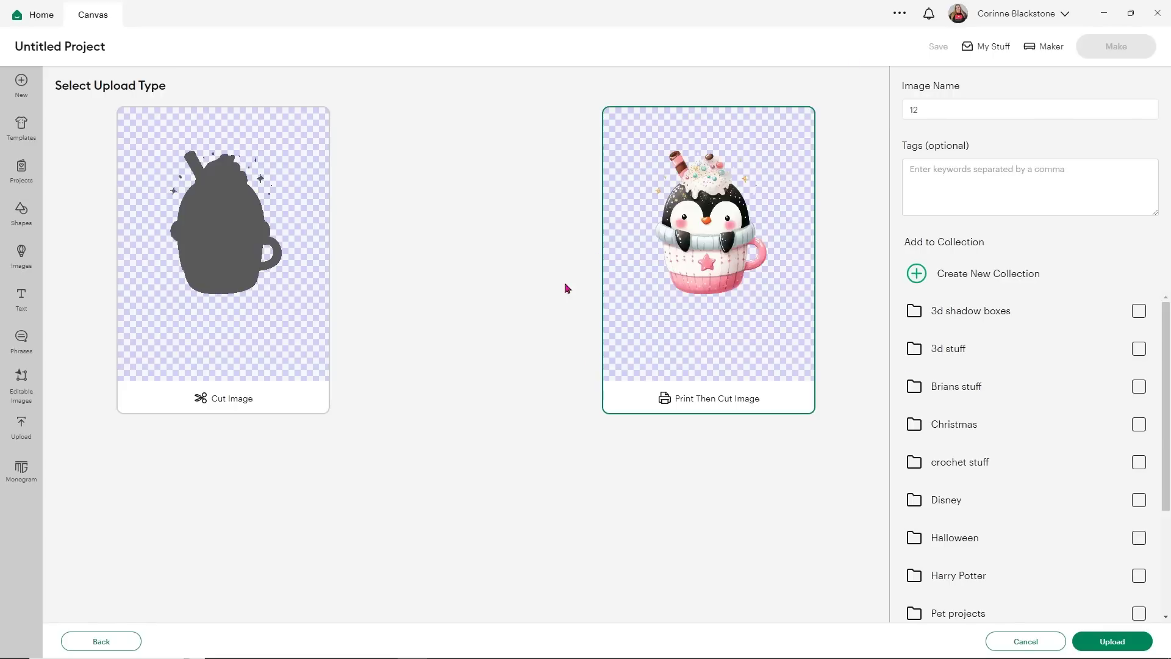
click(1113, 646)
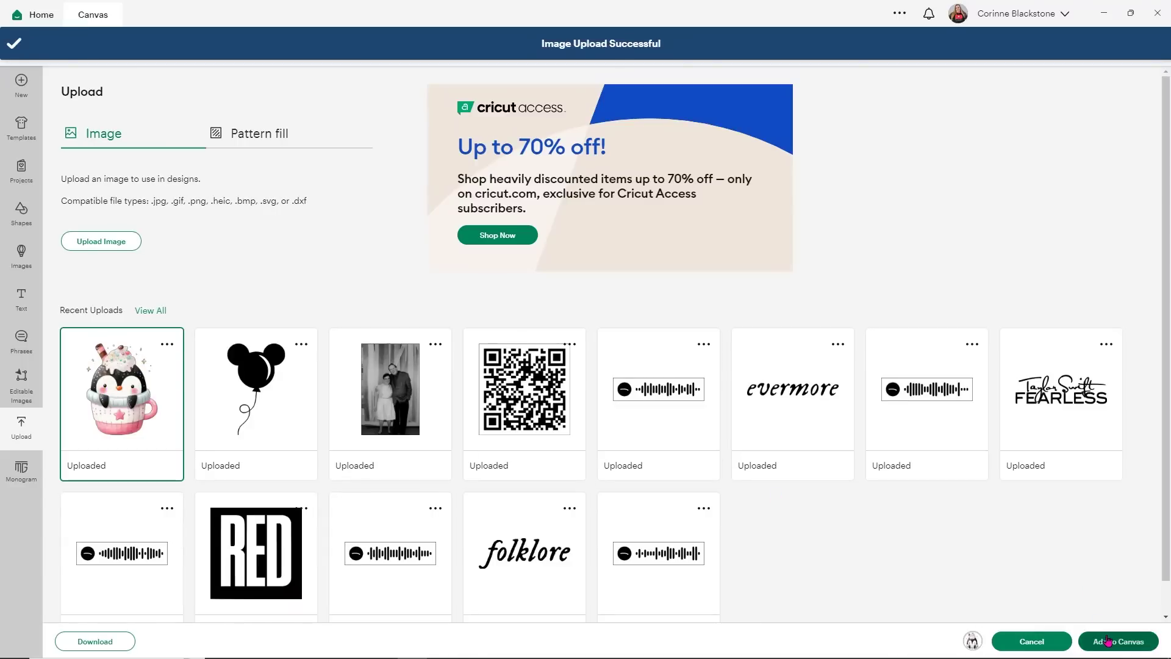
click(1108, 641)
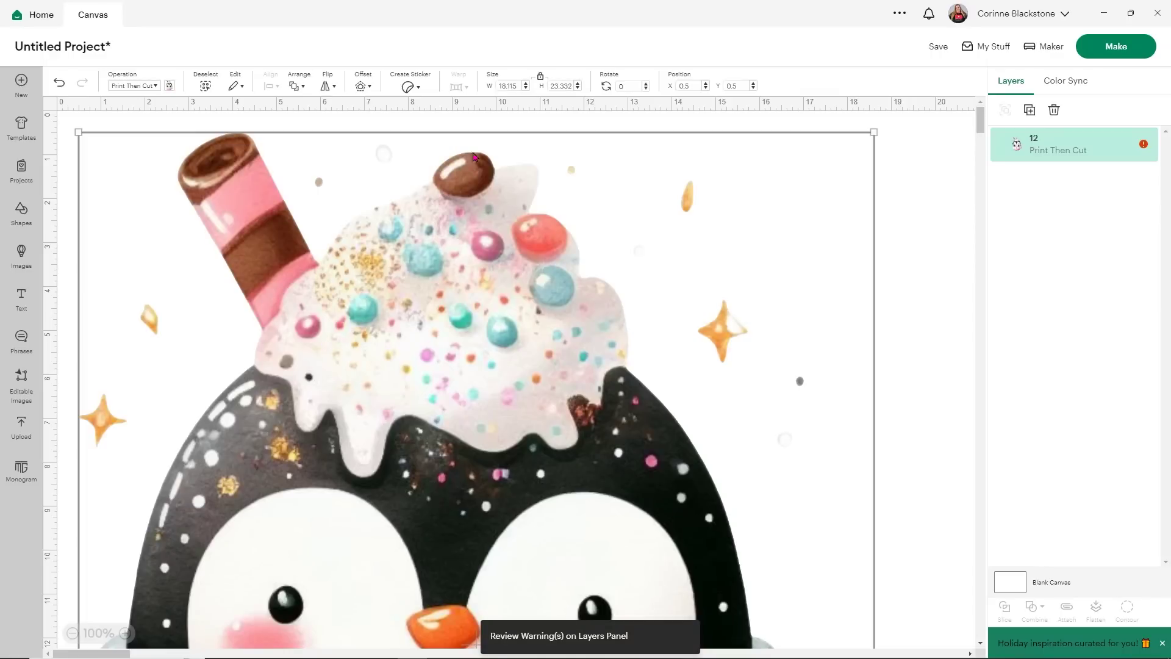
- Resize the penguin to 4 in wide, move it mid-canvas, and set the canvas background colour
drag(517, 86, 491, 87)
text(4)
key(Return)
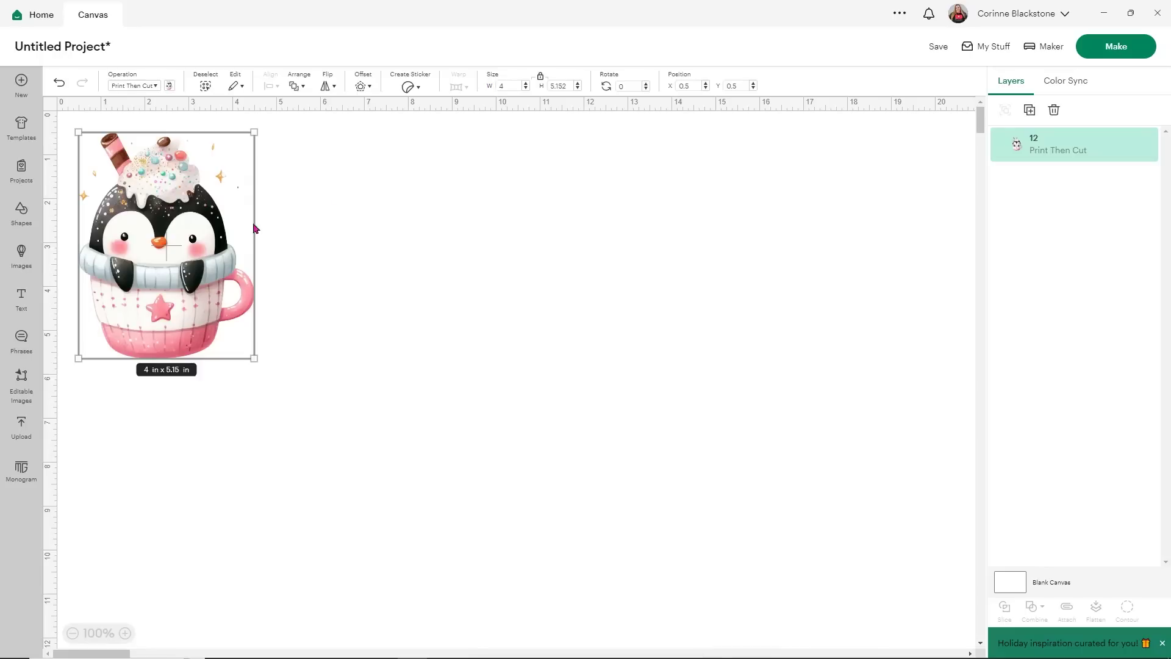
drag(216, 270, 506, 359)
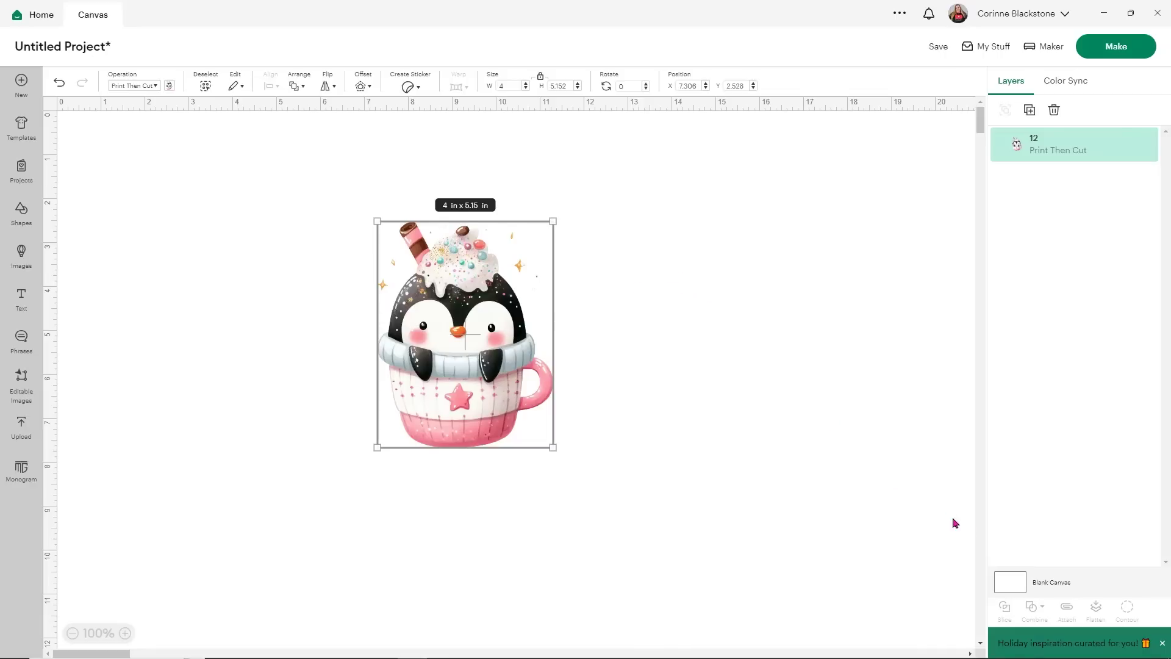
click(1009, 582)
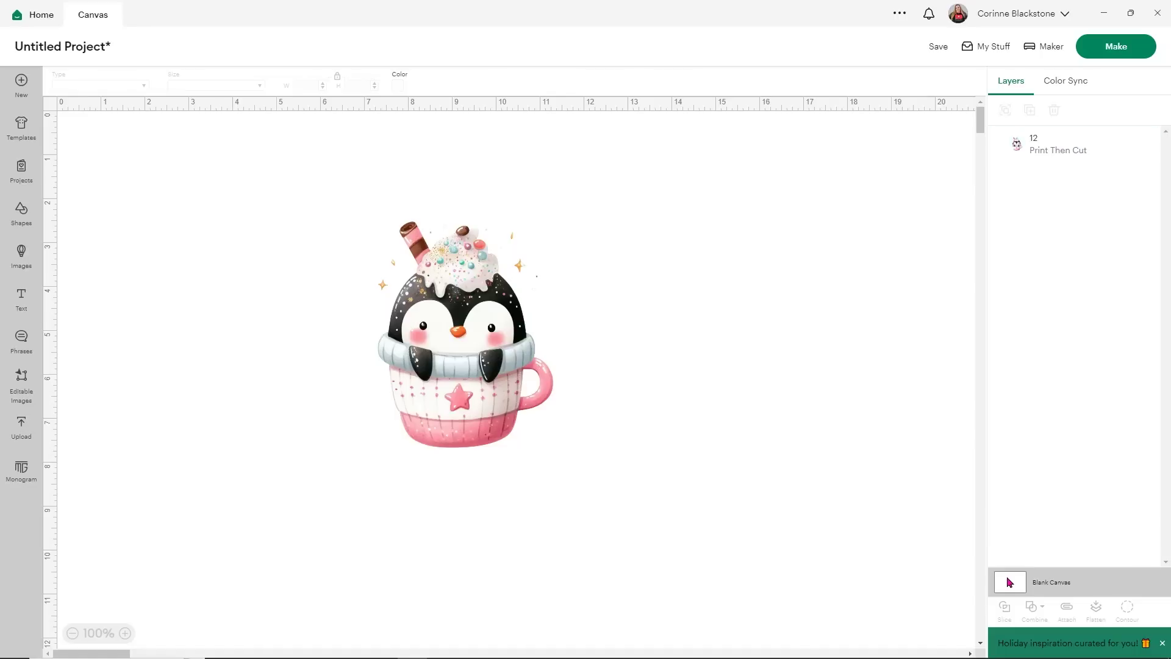
click(400, 88)
click(411, 129)
click(641, 249)
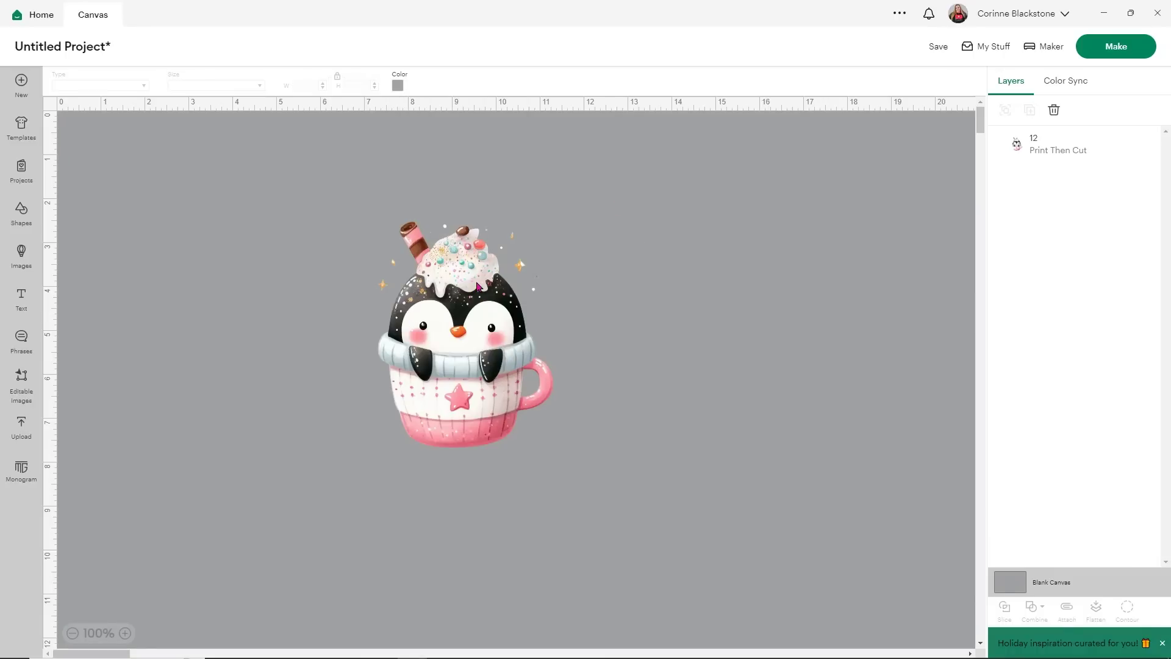
click(1016, 143)
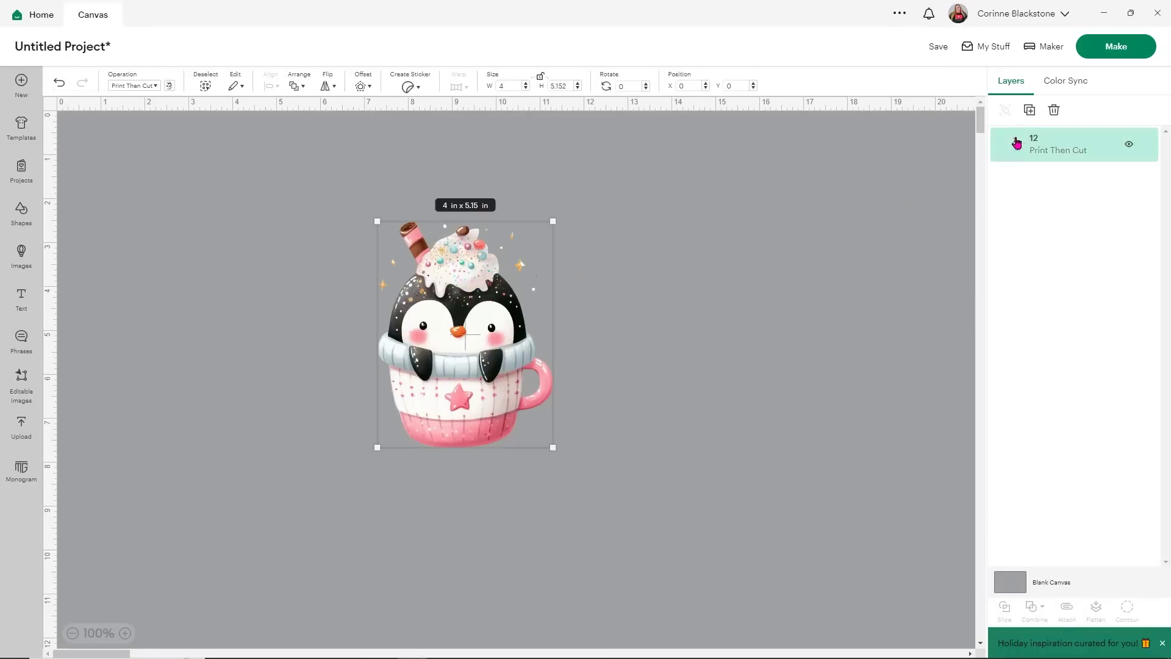
click(1030, 110)
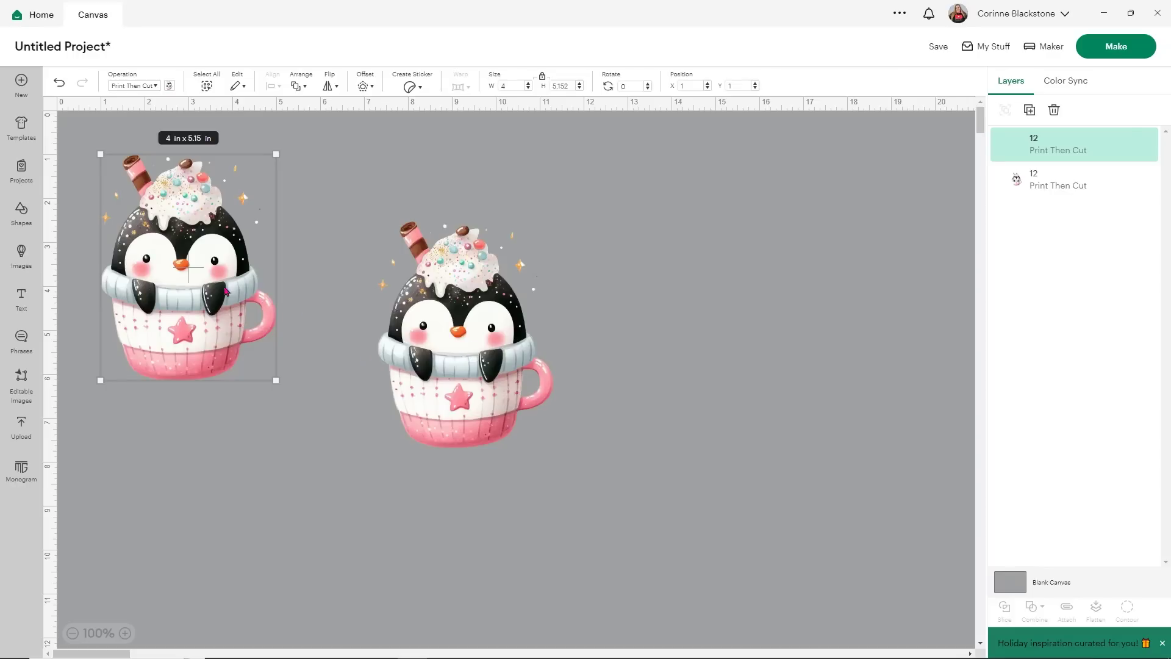
drag(226, 291, 917, 321)
click(465, 332)
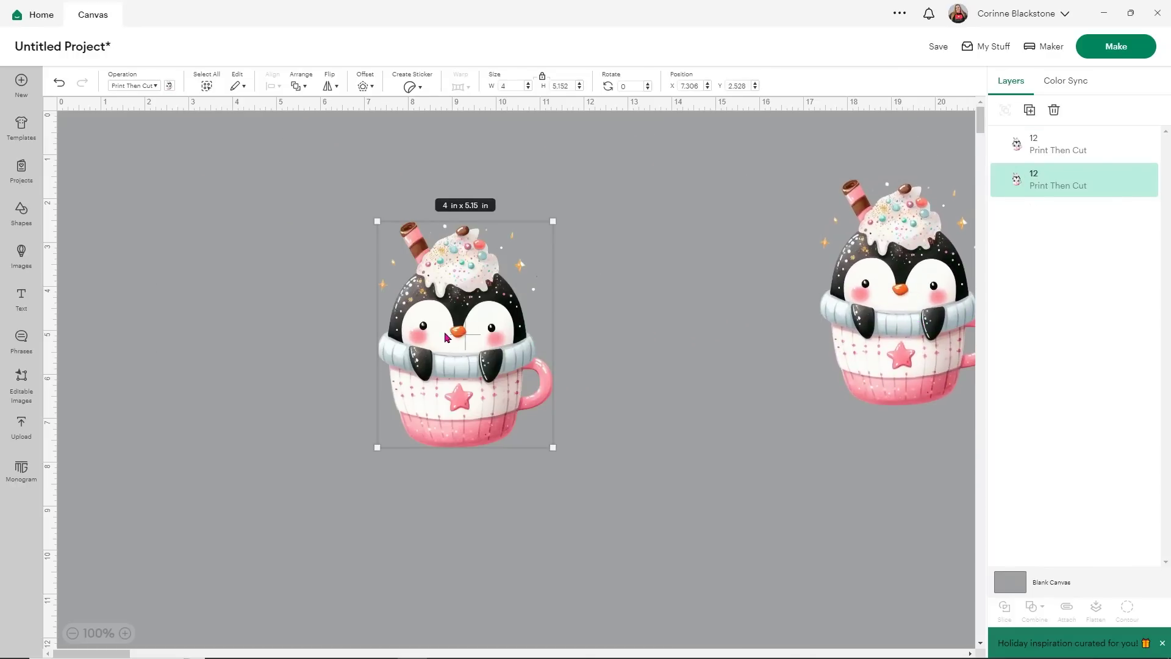
drag(456, 308, 238, 253)
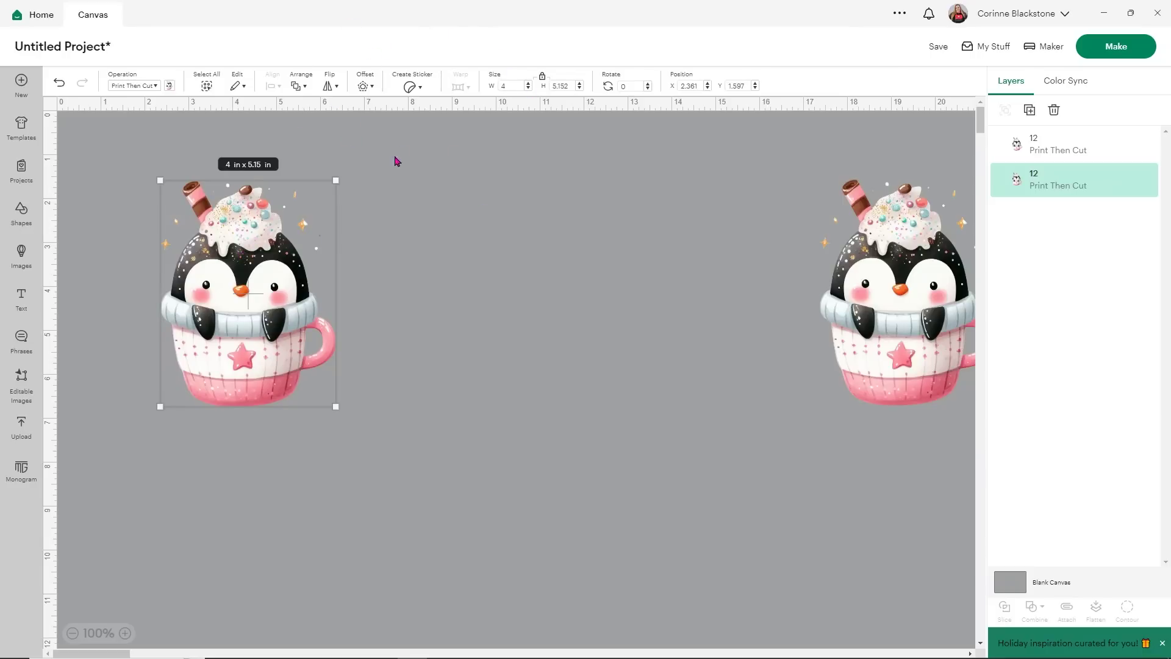
click(411, 88)
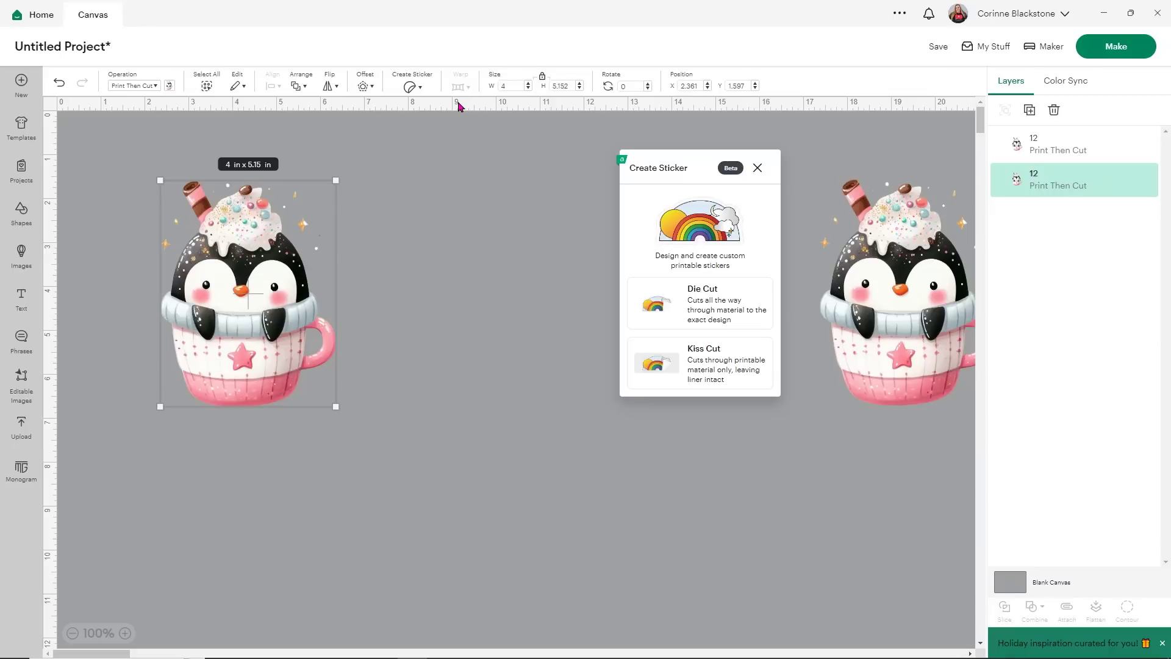
- Choose Die Cut as the sticker type for the left penguin mug
click(683, 297)
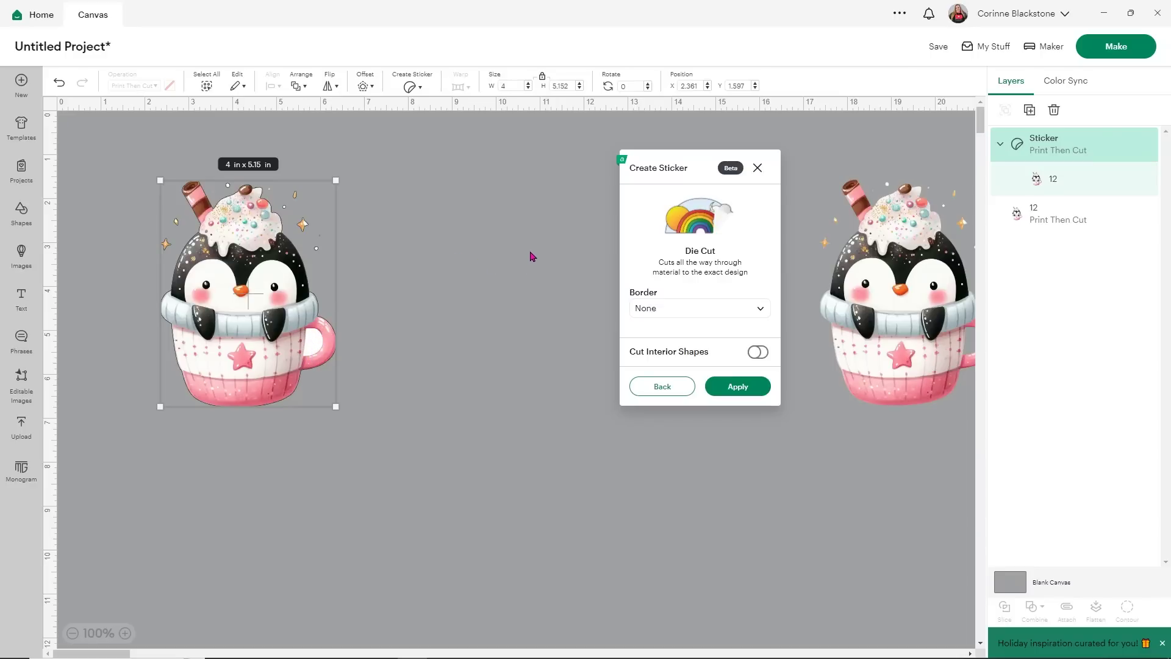
- Try Thin and then Standard border sizes, closing the sticker settings without applying
click(725, 309)
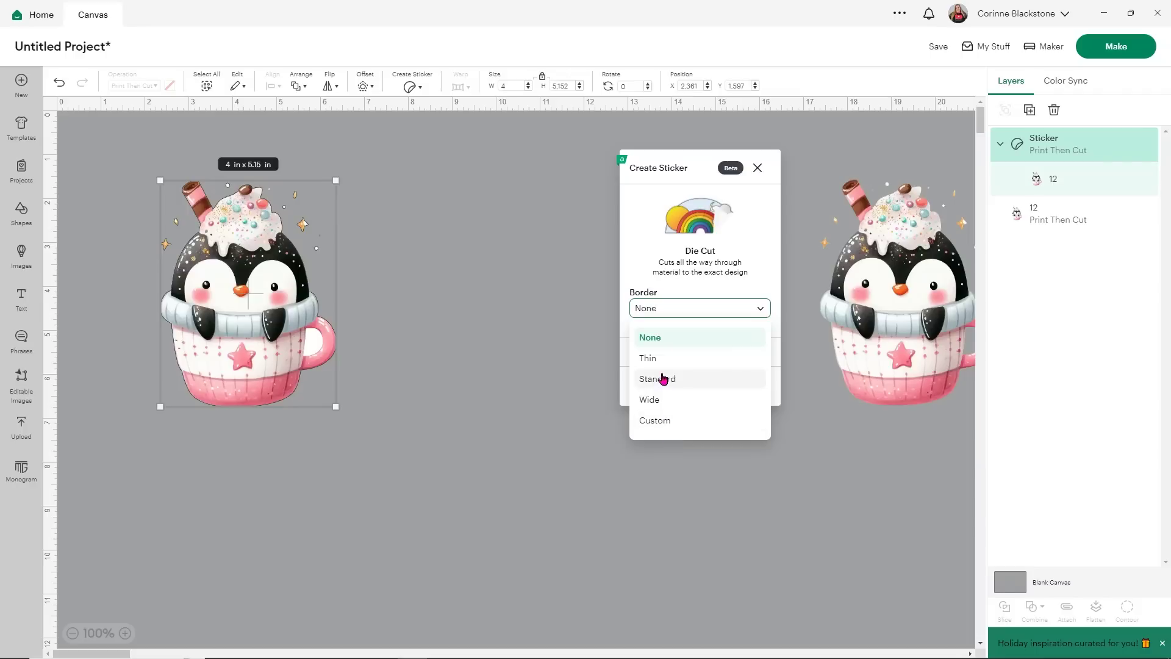
click(658, 359)
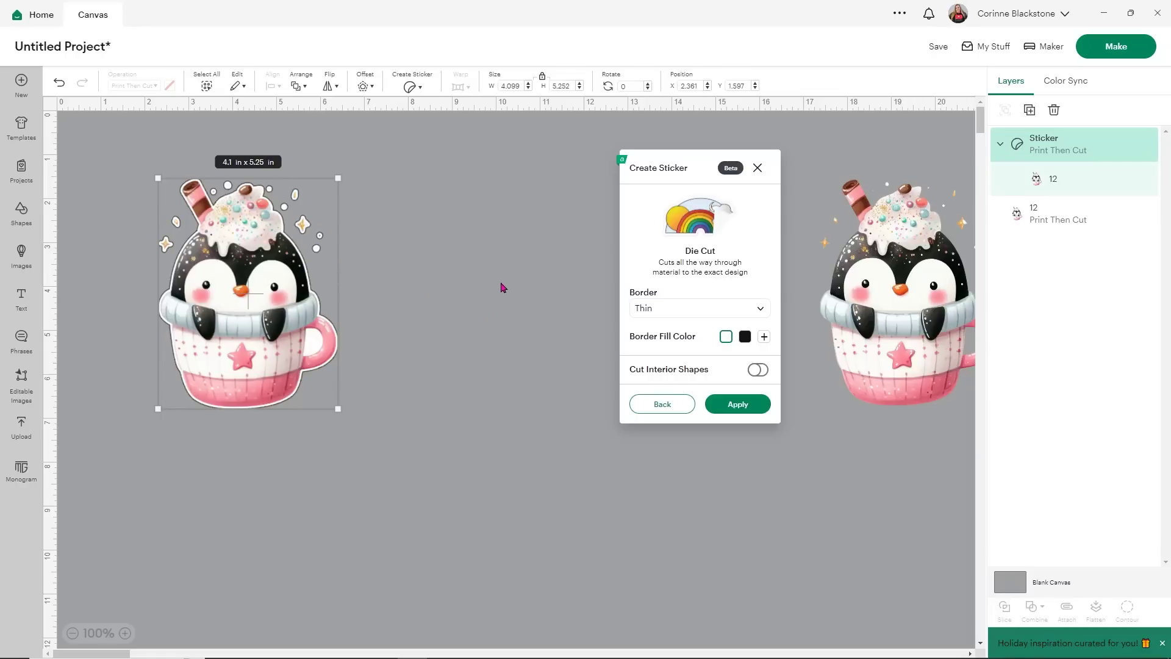
click(644, 309)
click(648, 379)
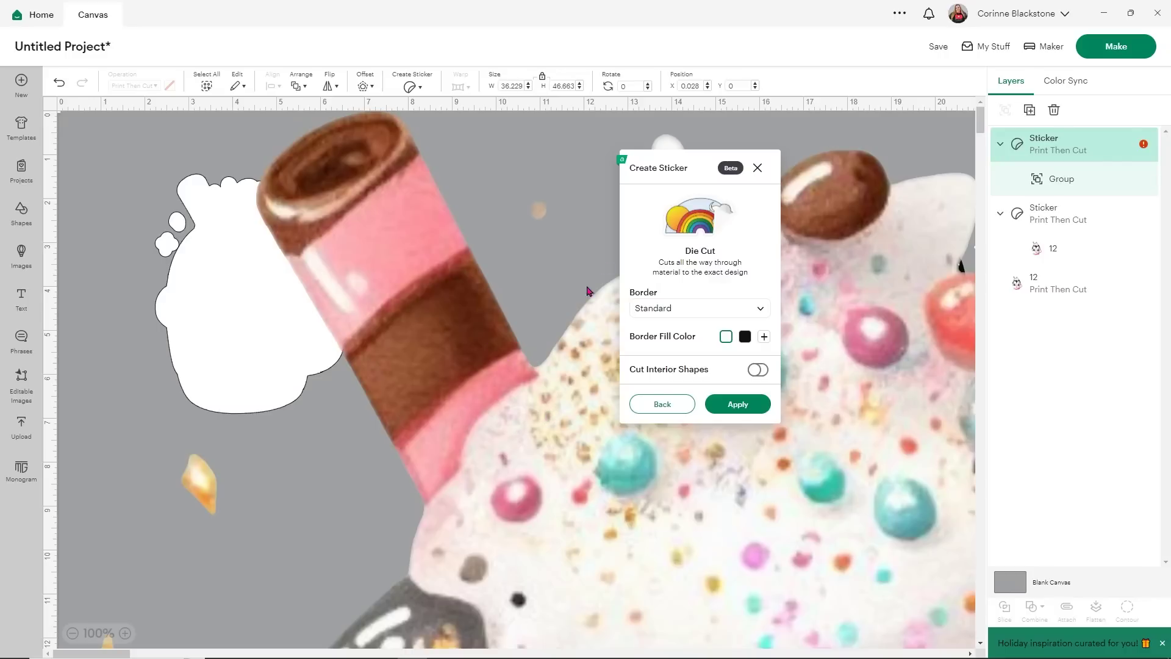
click(758, 170)
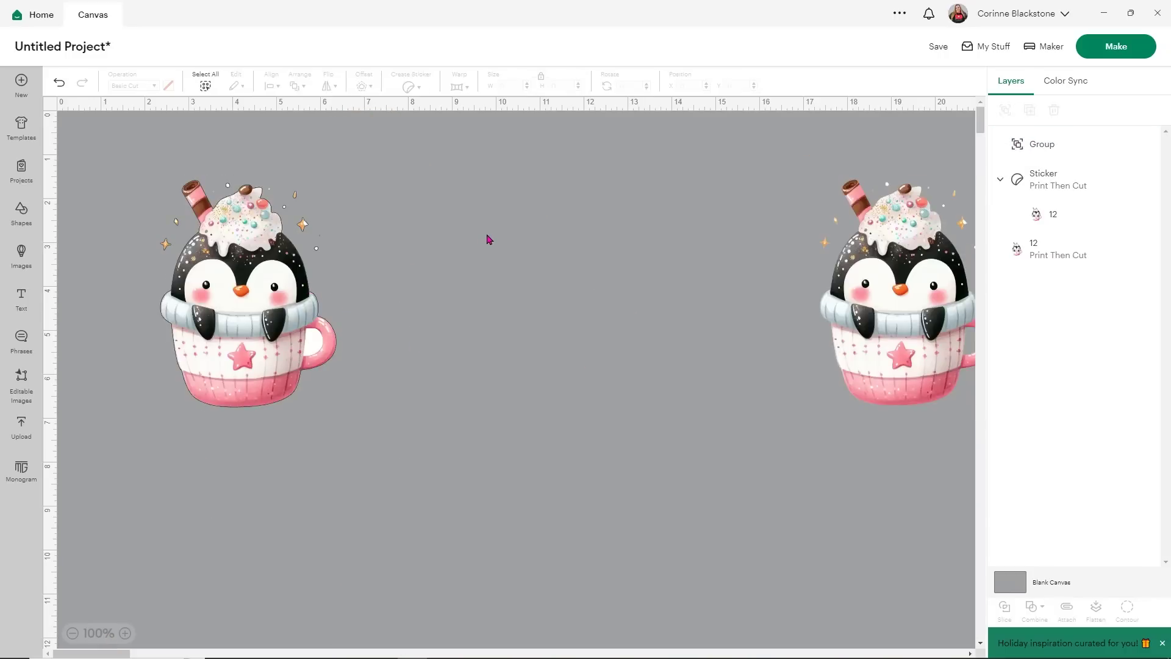
- Apply a Wide border with white fill to the left penguin's die-cut sticker
click(268, 286)
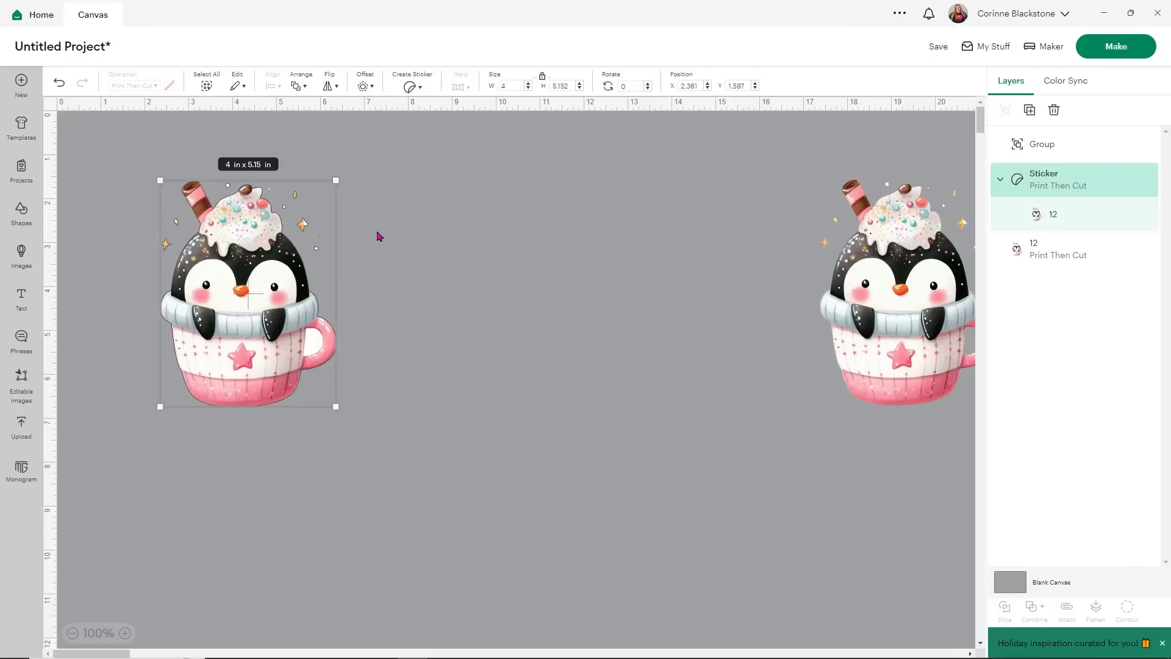
click(411, 87)
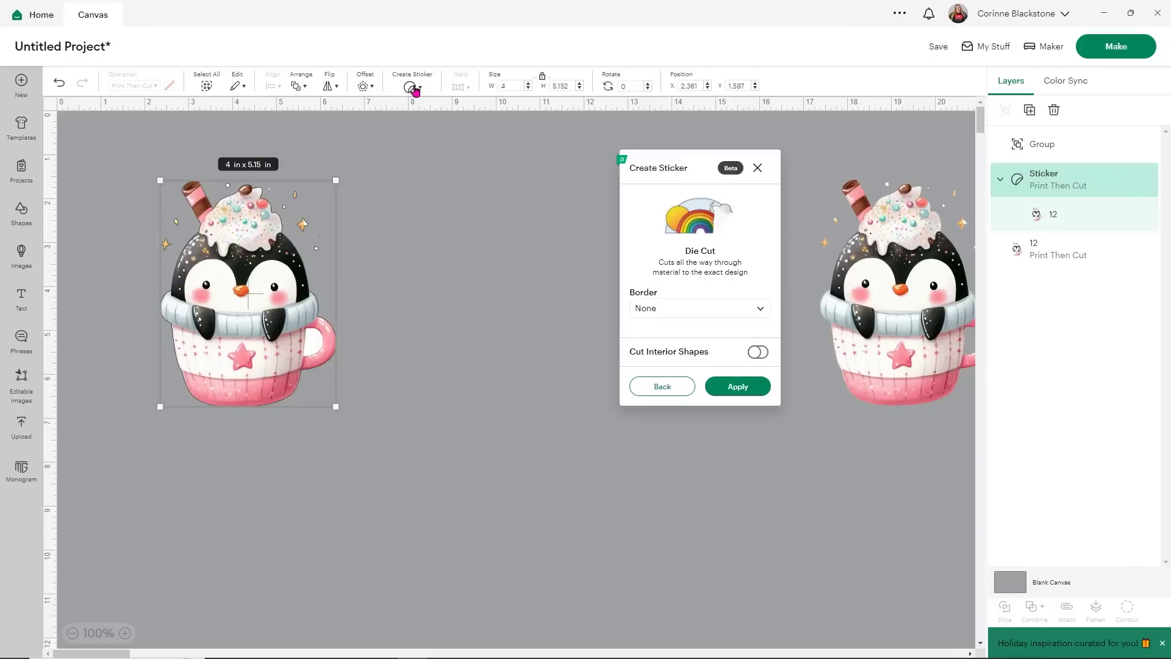
click(642, 312)
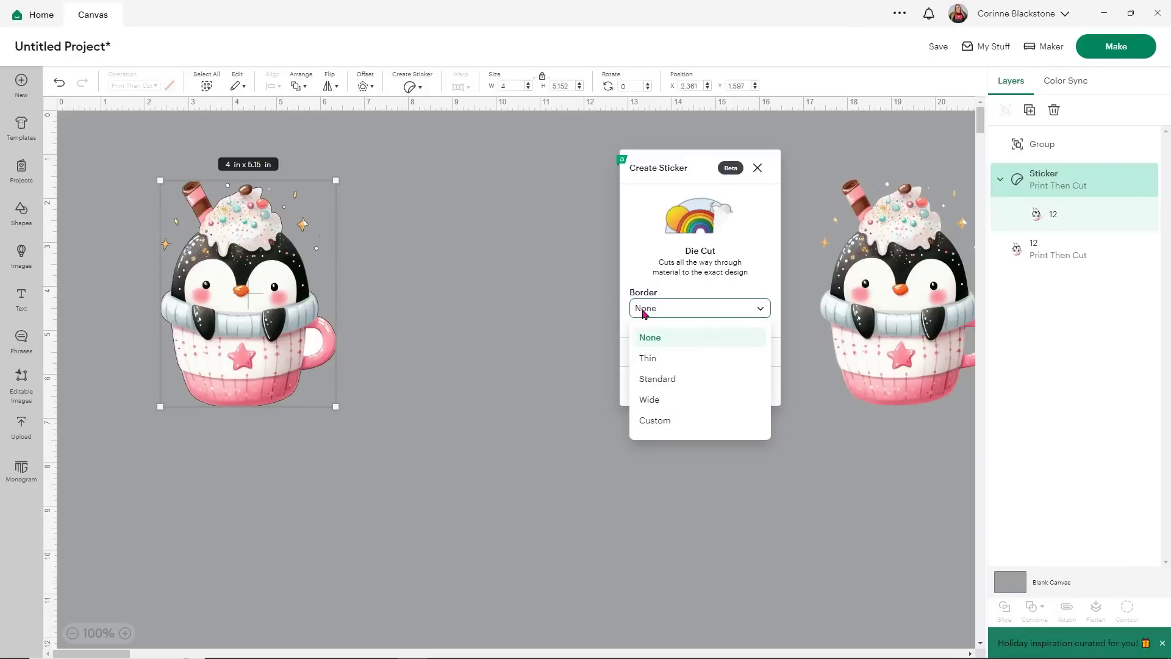
click(667, 399)
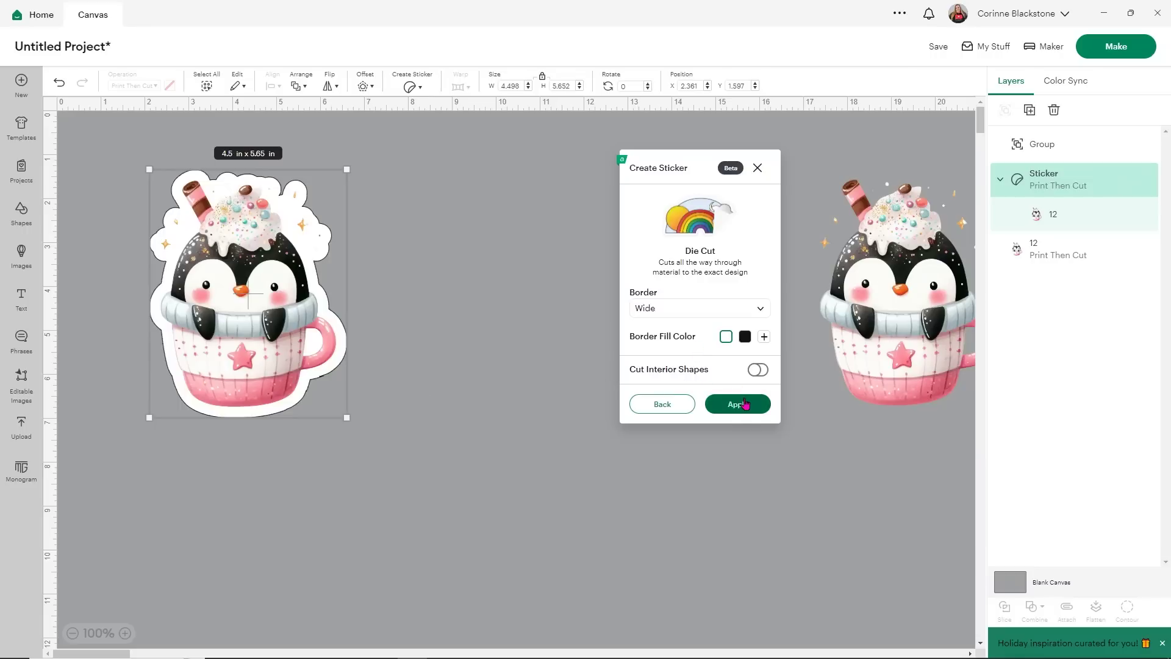
click(745, 336)
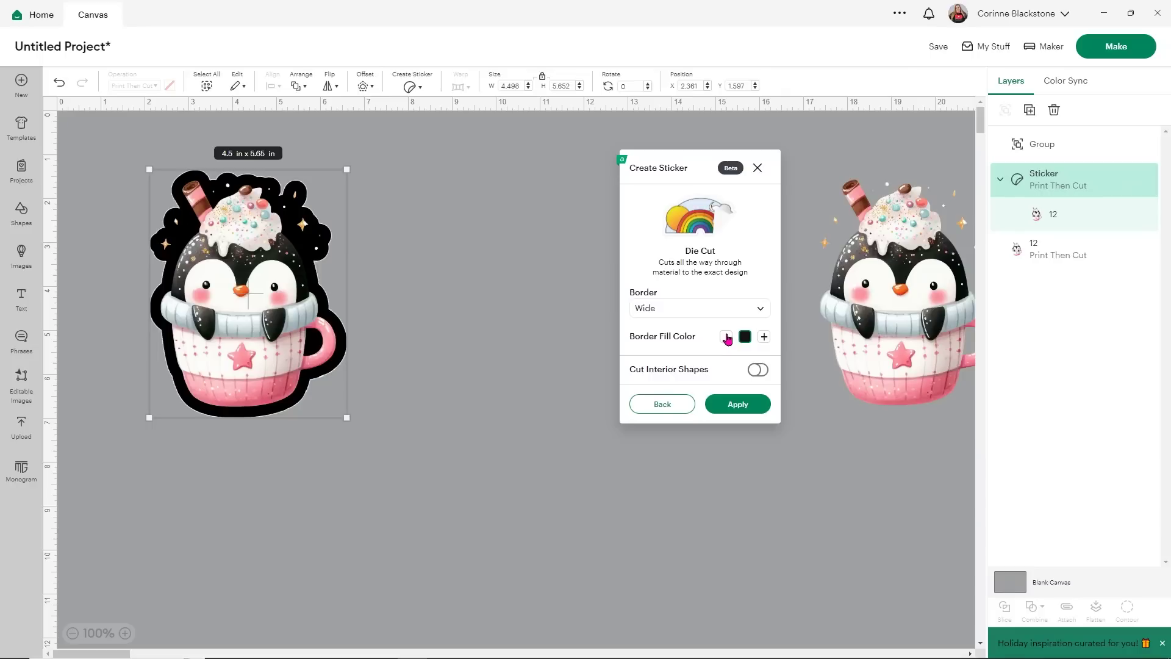
click(727, 337)
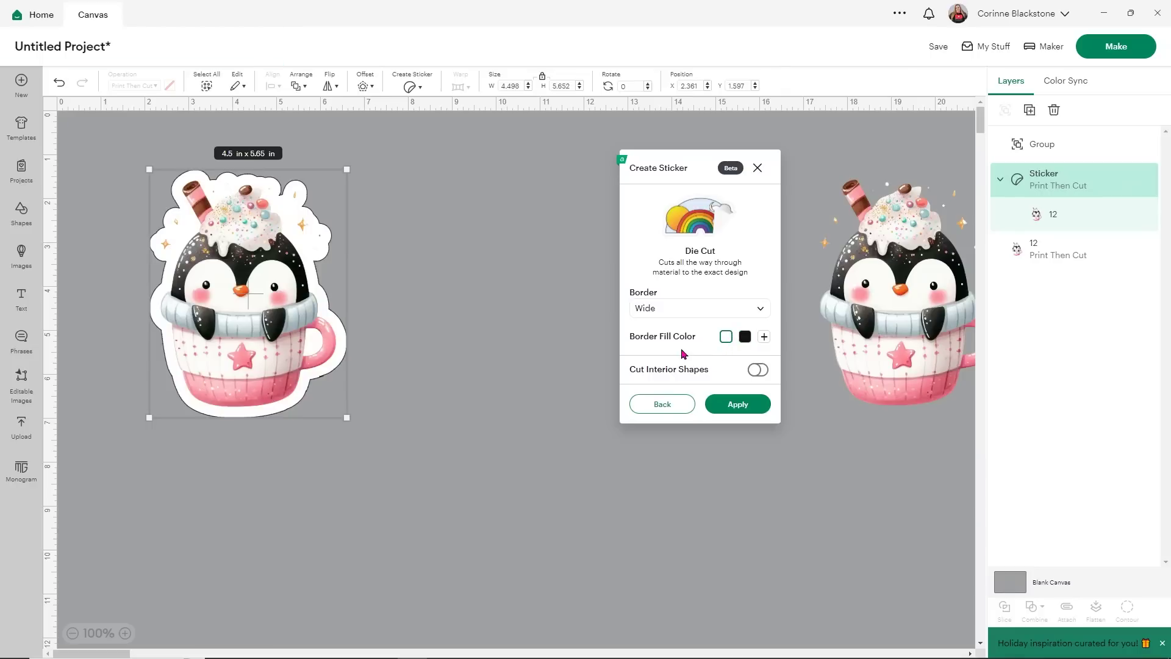
click(739, 408)
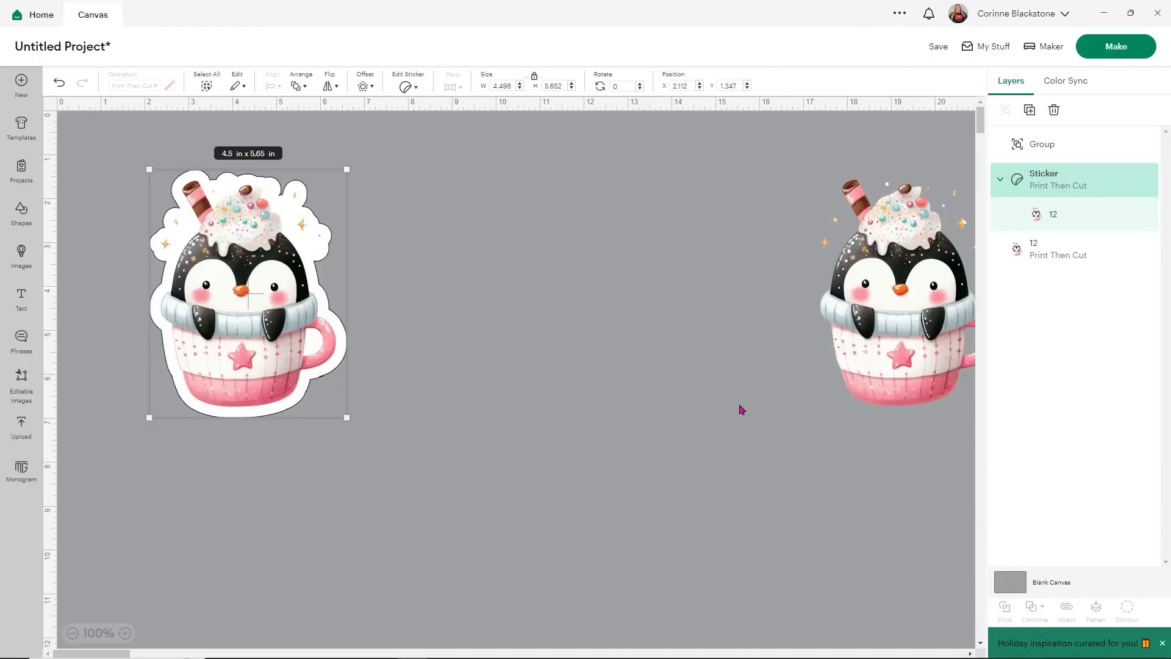
click(402, 244)
- Swap places so the die-cut sticker sits right and the plain penguin left
drag(229, 269, 640, 466)
drag(833, 292, 263, 293)
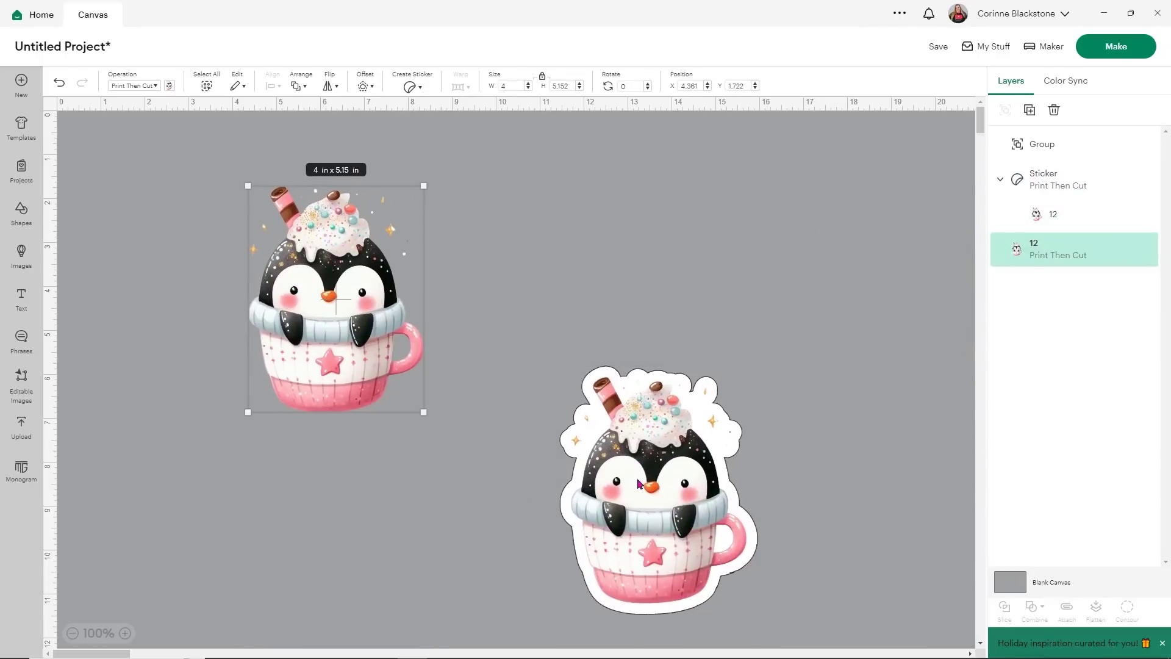
drag(658, 488, 835, 432)
- Make the plain penguin a Kiss Cut sticker with a Wide border and Die-Cut Edge
click(367, 319)
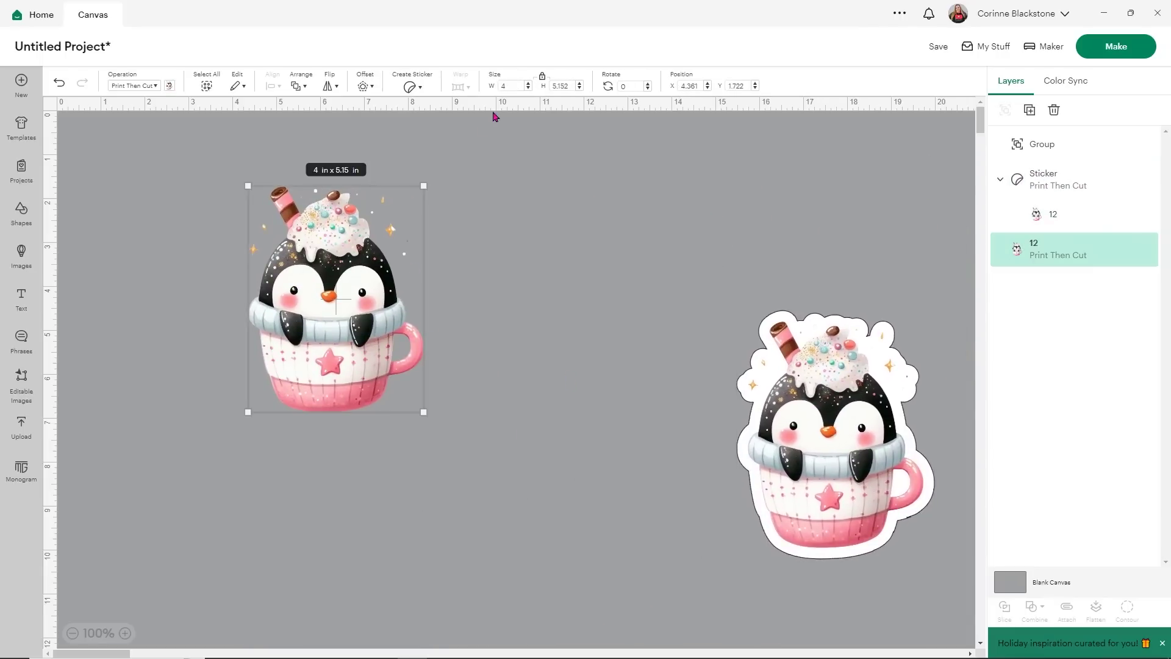
click(417, 87)
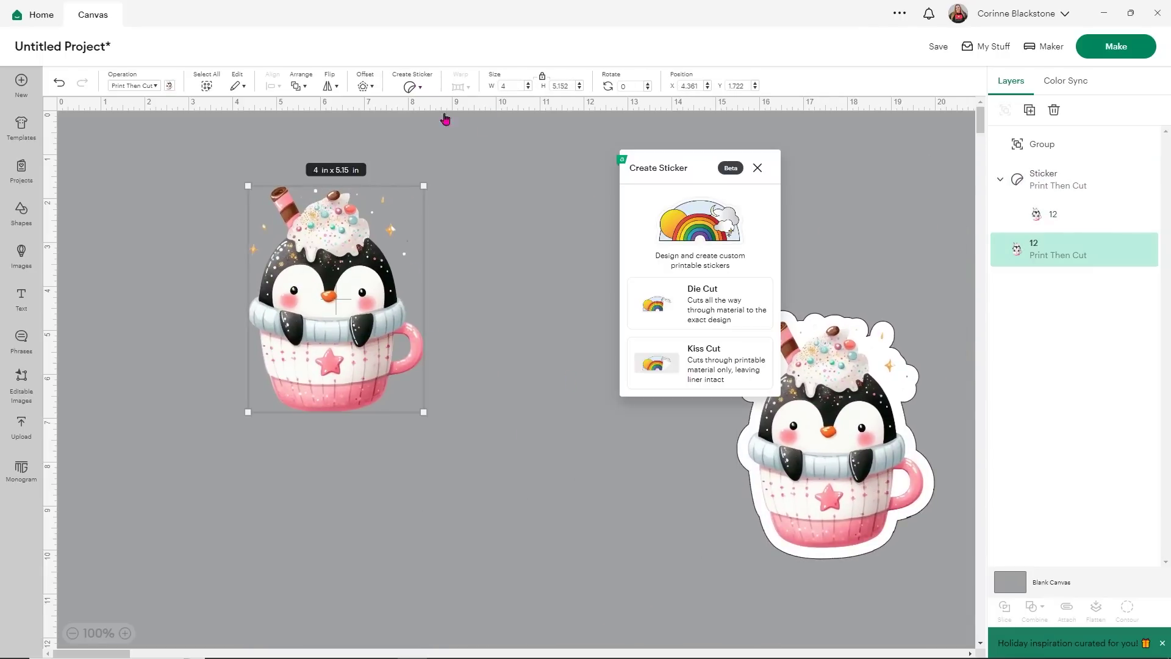
click(727, 366)
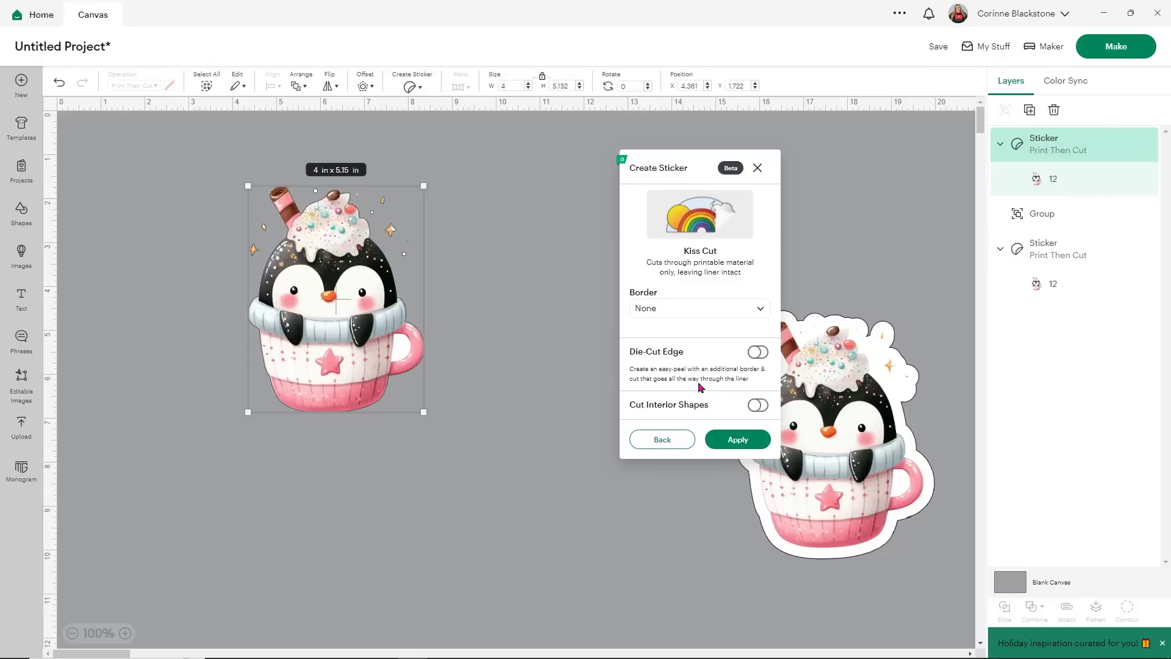
click(683, 310)
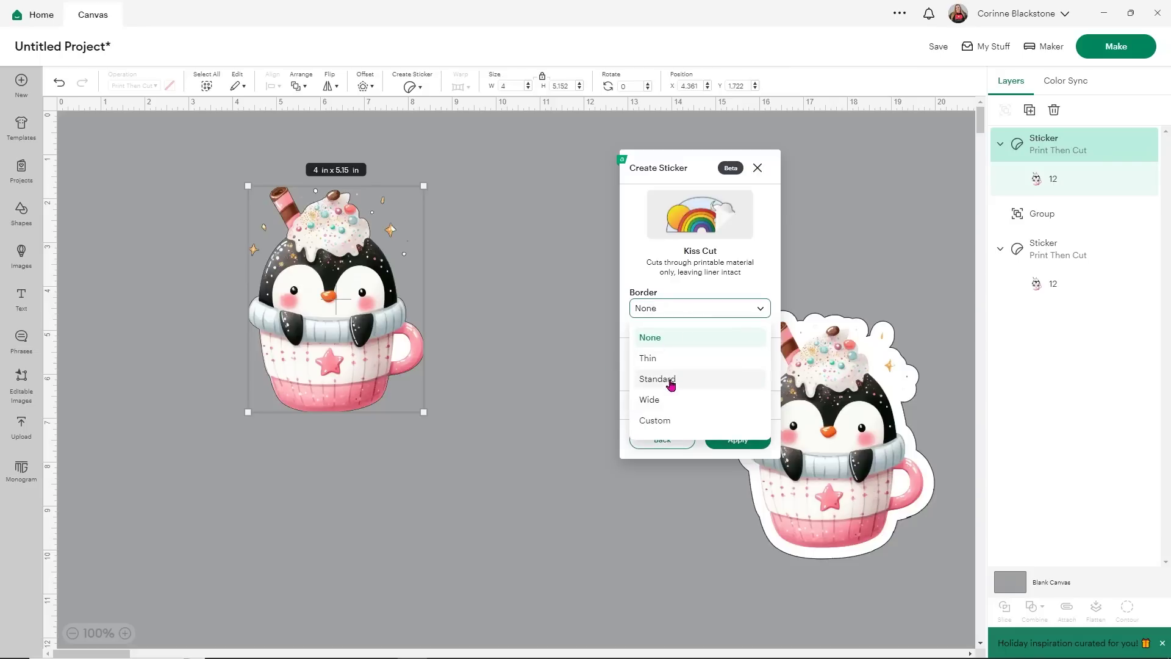
click(671, 400)
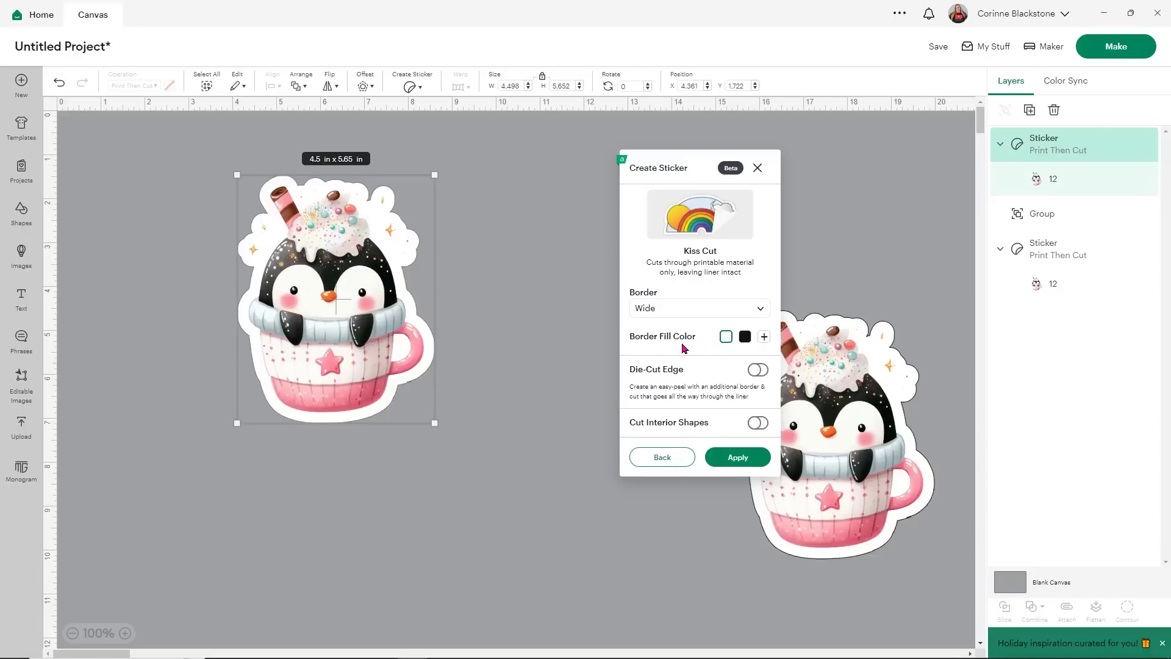
click(760, 370)
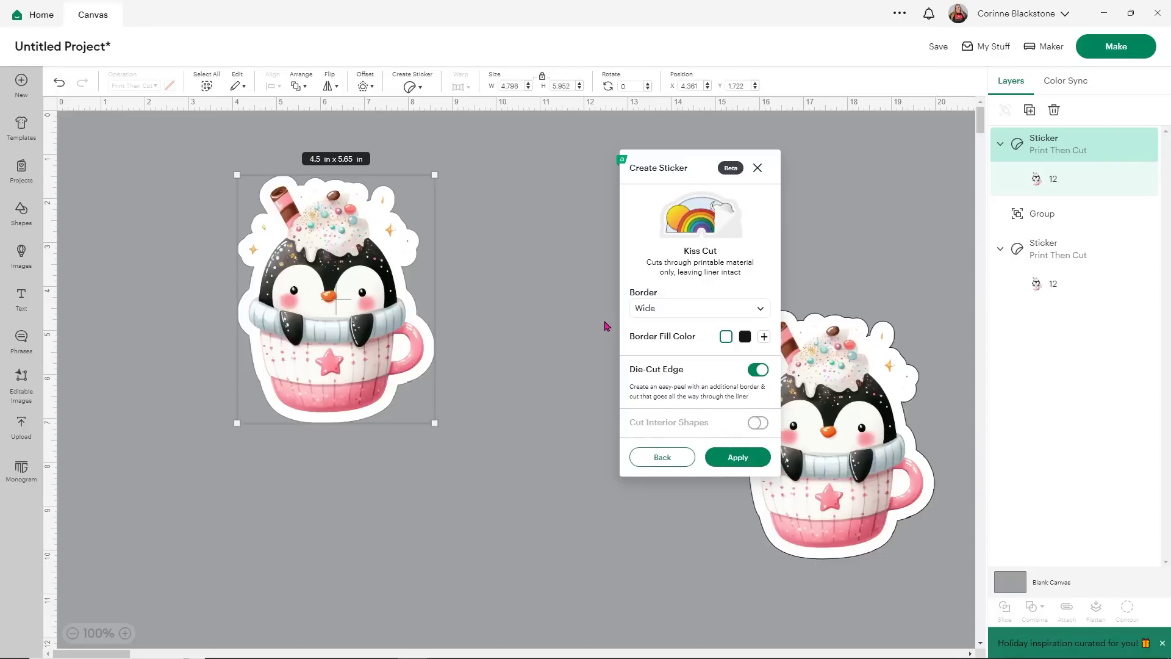
click(736, 461)
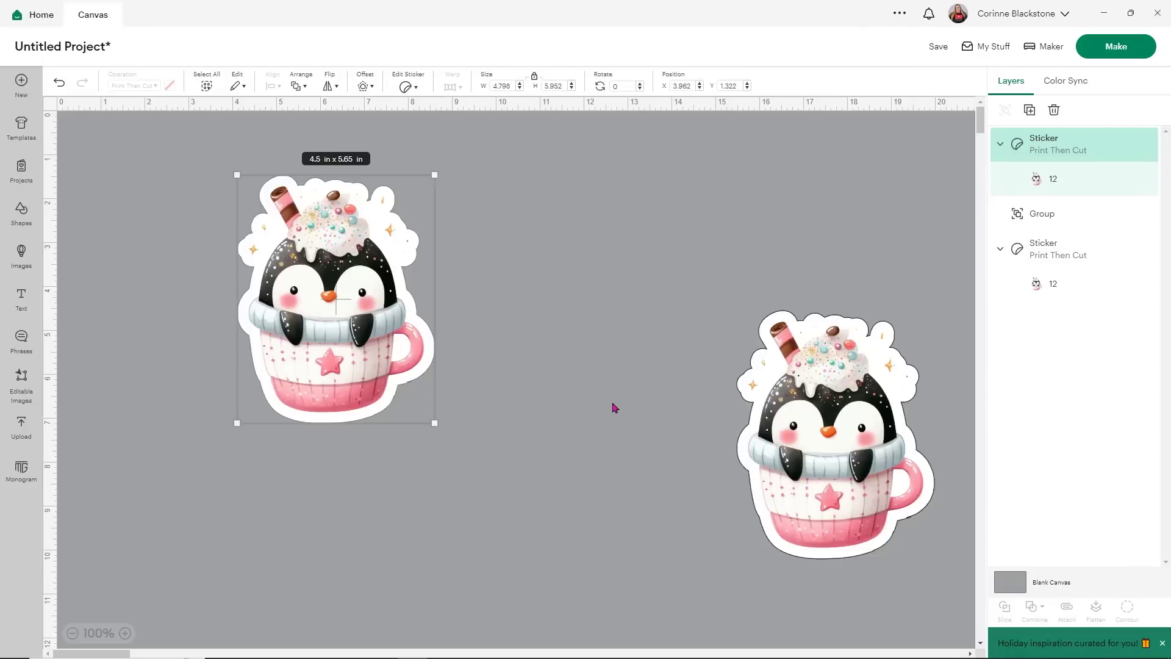
click(494, 296)
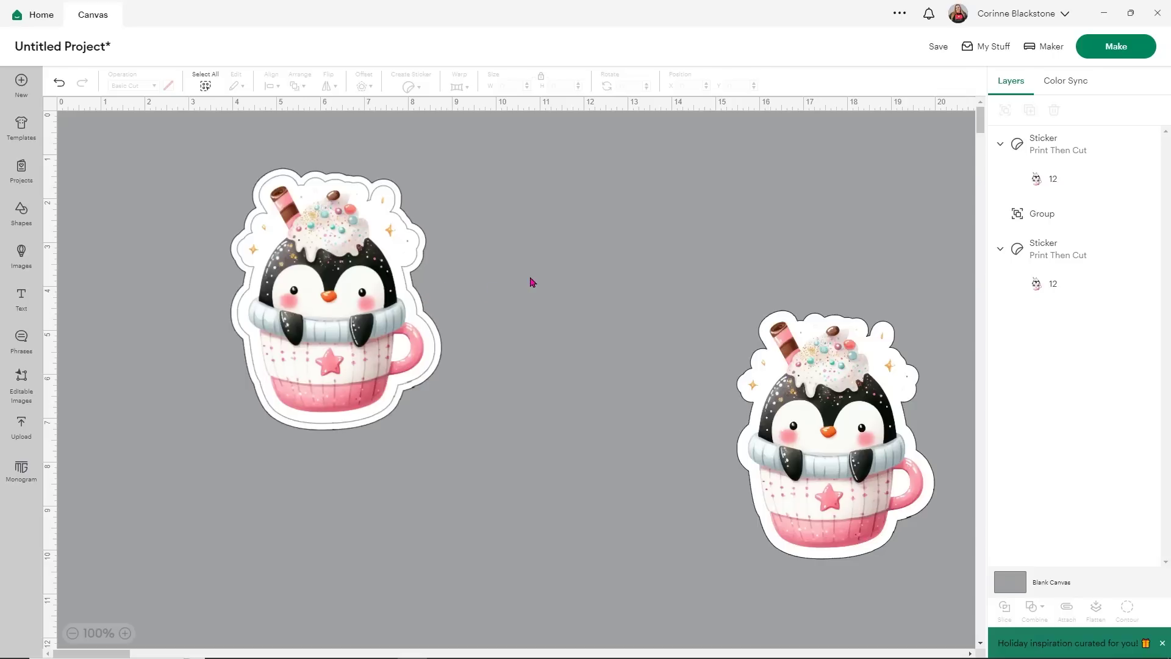
- Save the project with the title 'penguin cup sticker'
click(936, 47)
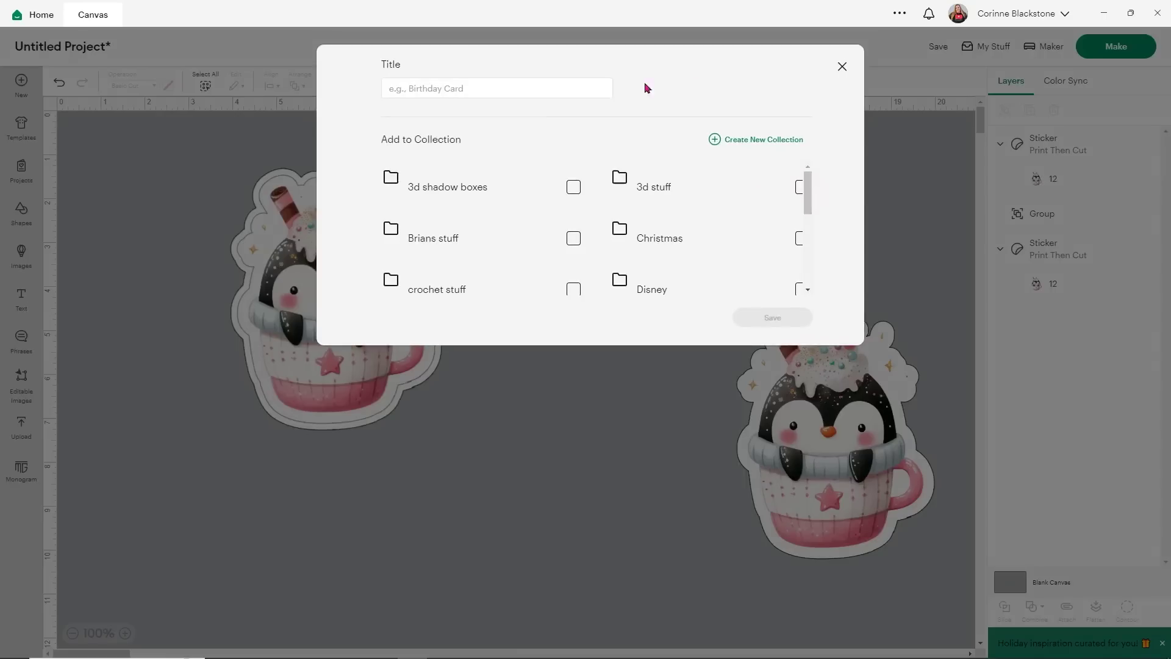
click(532, 84)
text(penguin cup sticker)
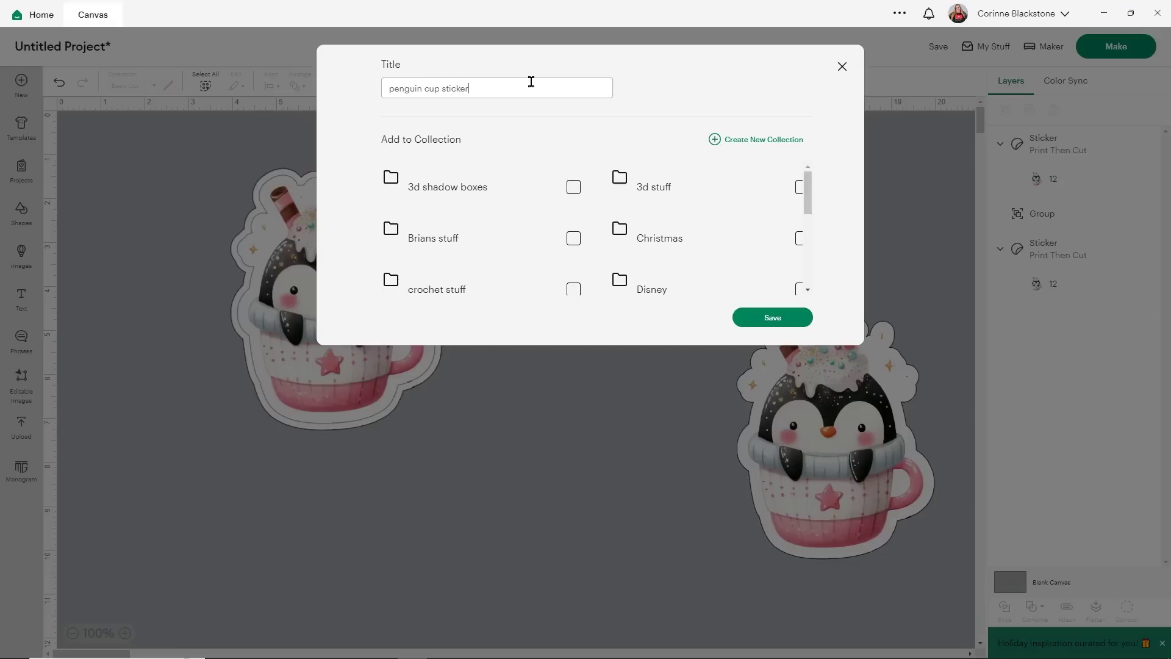
click(744, 314)
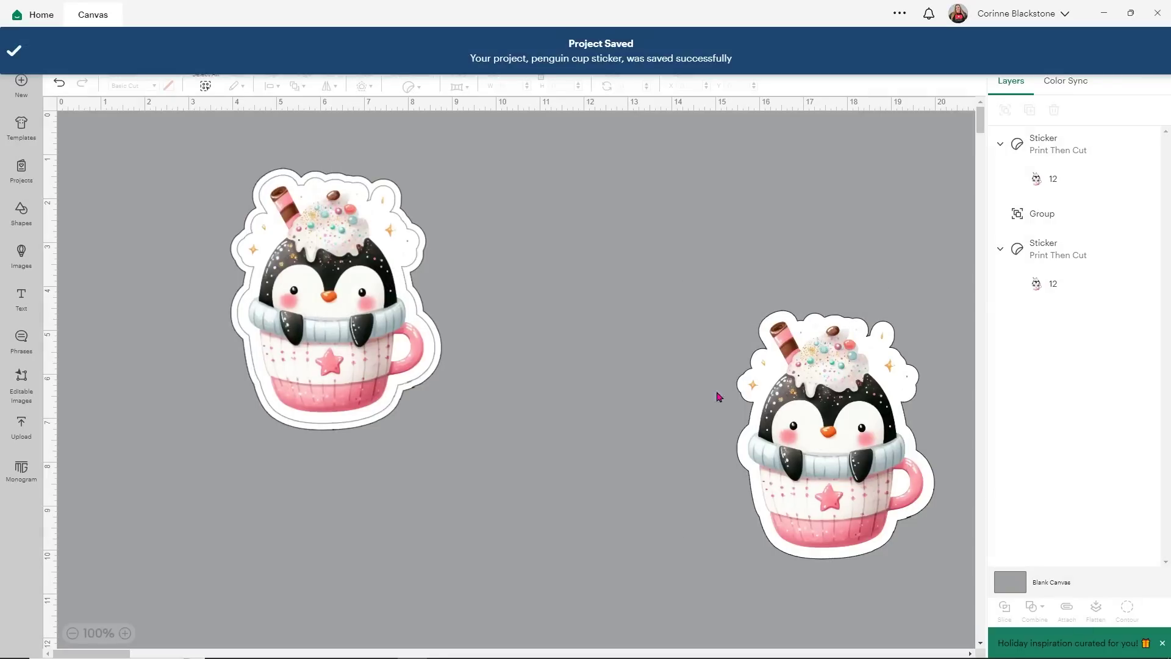
- Move the right sticker over toward the other, undoing and redoing the move
drag(817, 442, 544, 316)
key(ctrl+z)
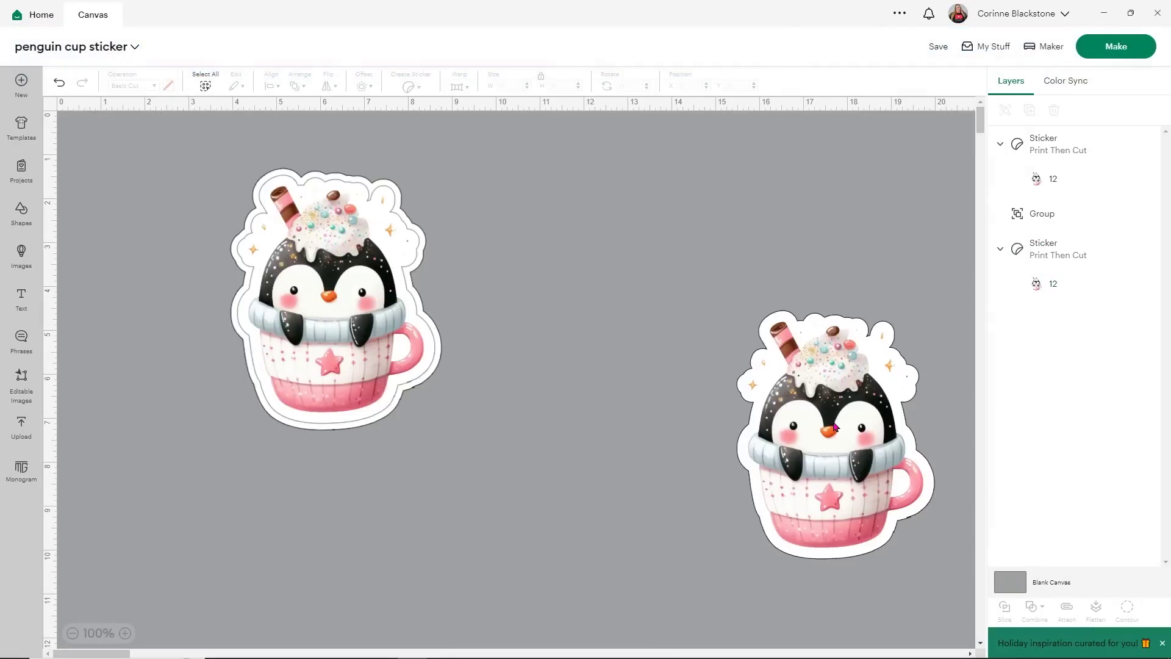
drag(816, 414, 529, 262)
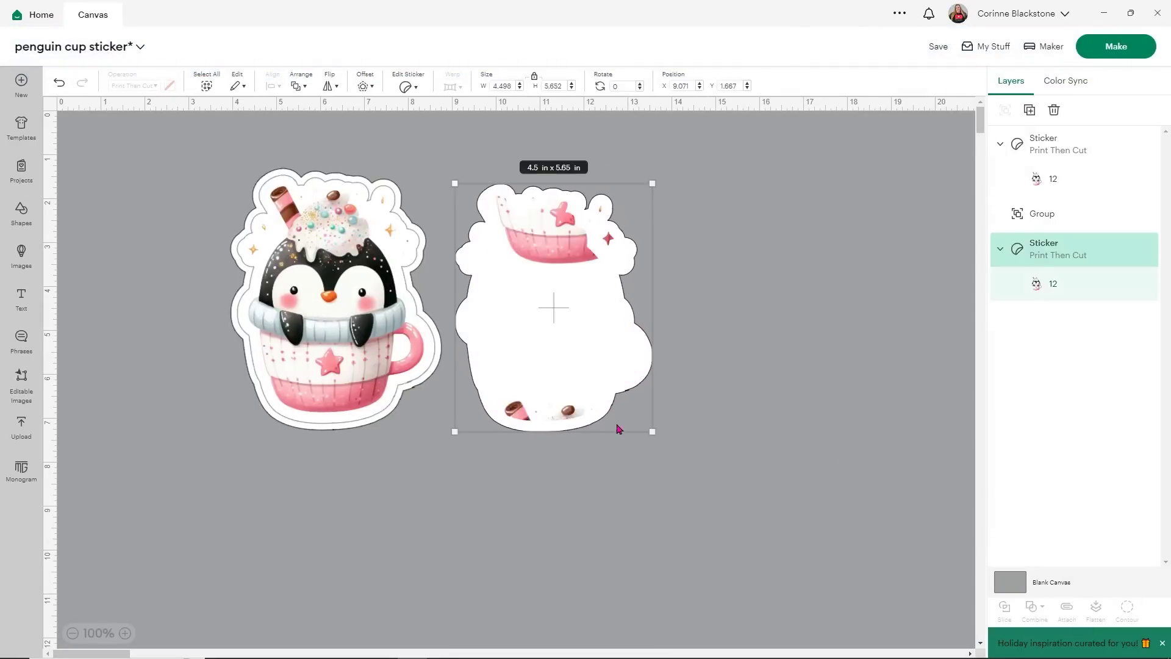
- Place both stickers side by side, shrink them to about 5.11 x 3.2 in, and continue to printing
drag(206, 185, 486, 246)
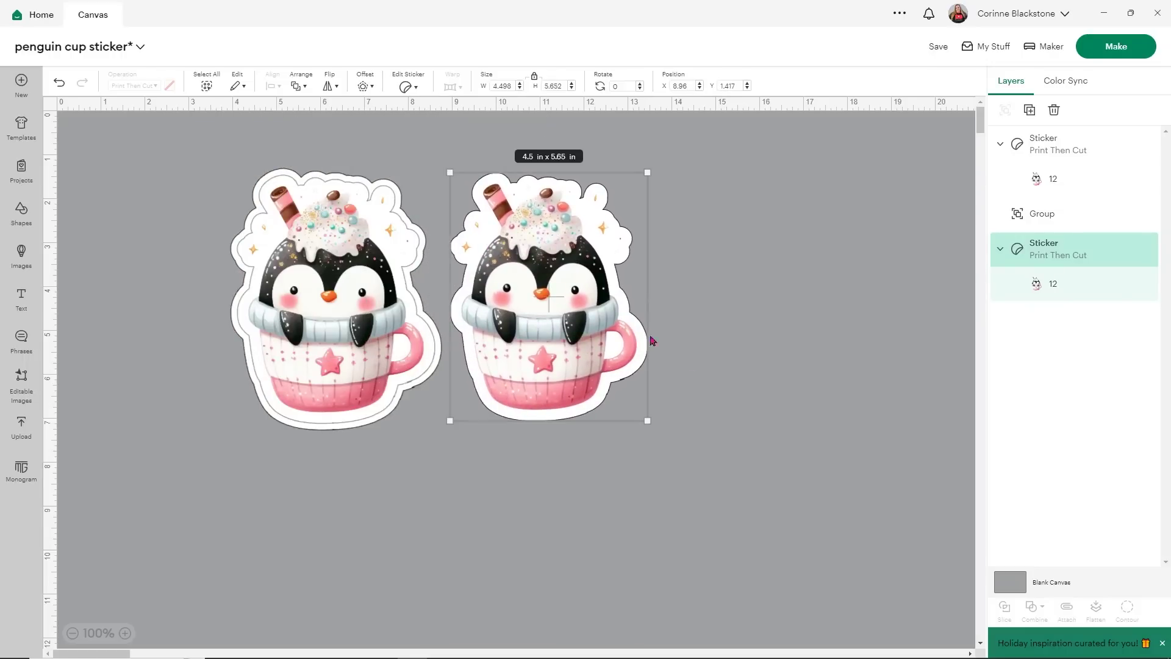
click(707, 413)
drag(696, 429, 205, 176)
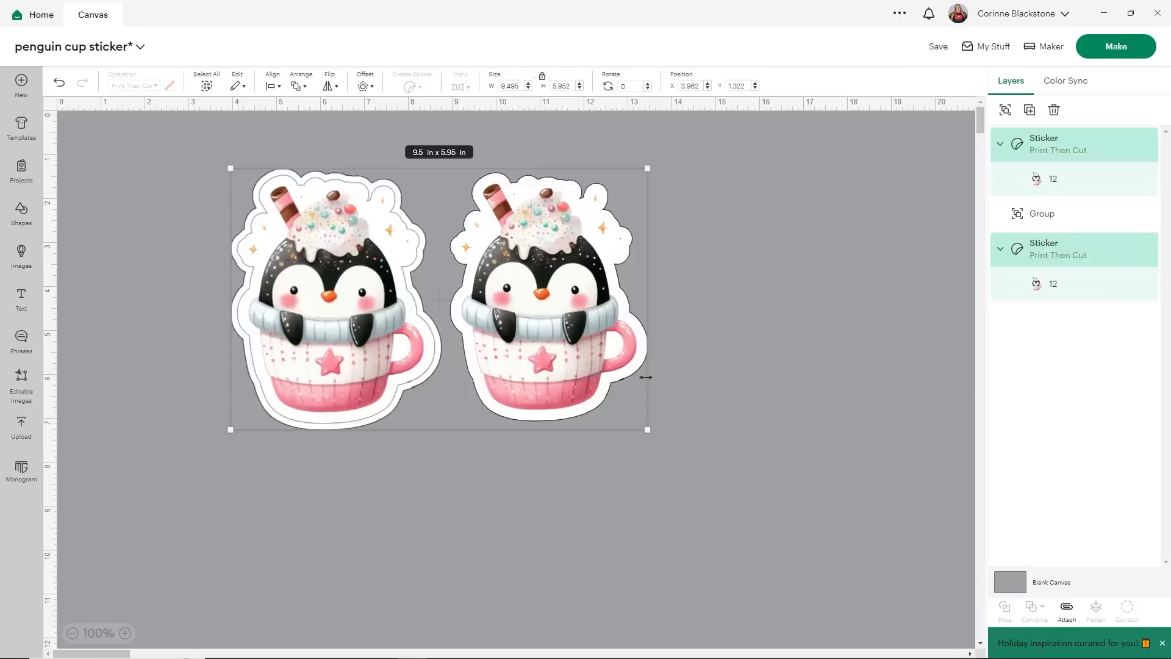
drag(643, 433, 455, 309)
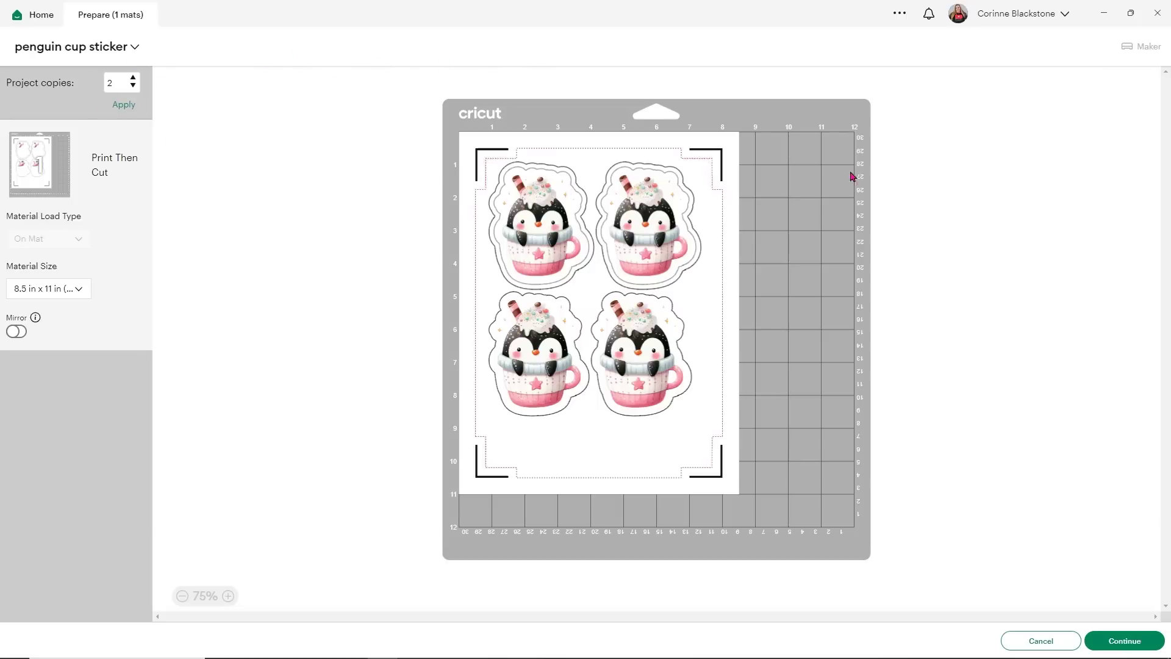
click(1121, 640)
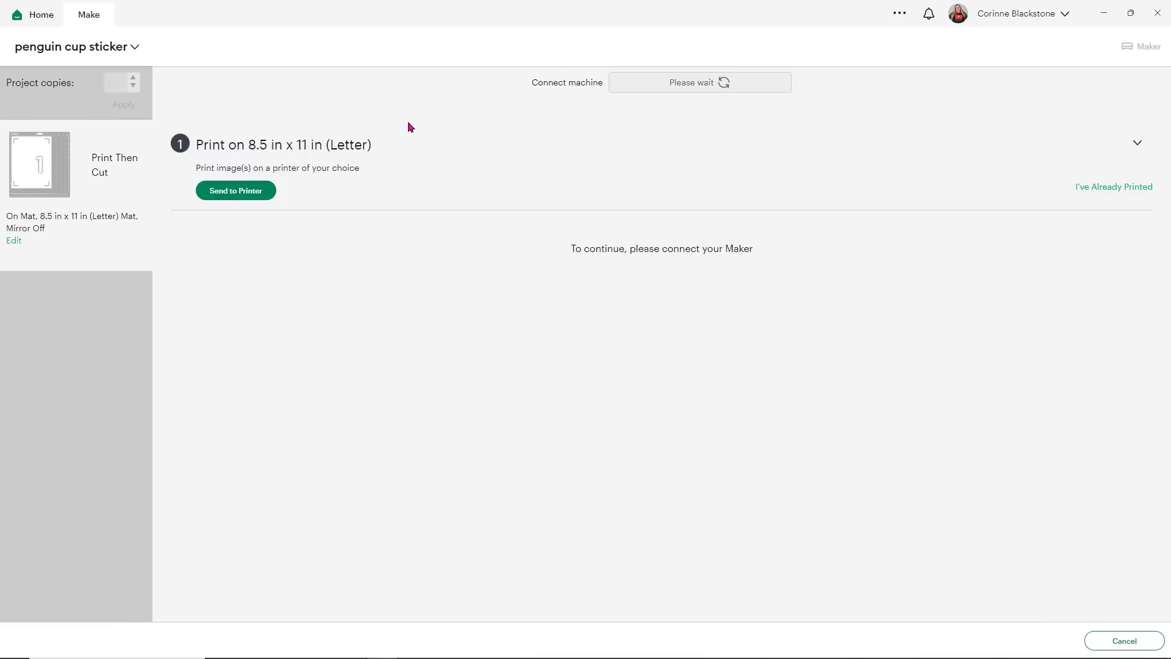
- Send the four-sticker sheet to the printer with bleed and Use System Dialog enabled
click(215, 192)
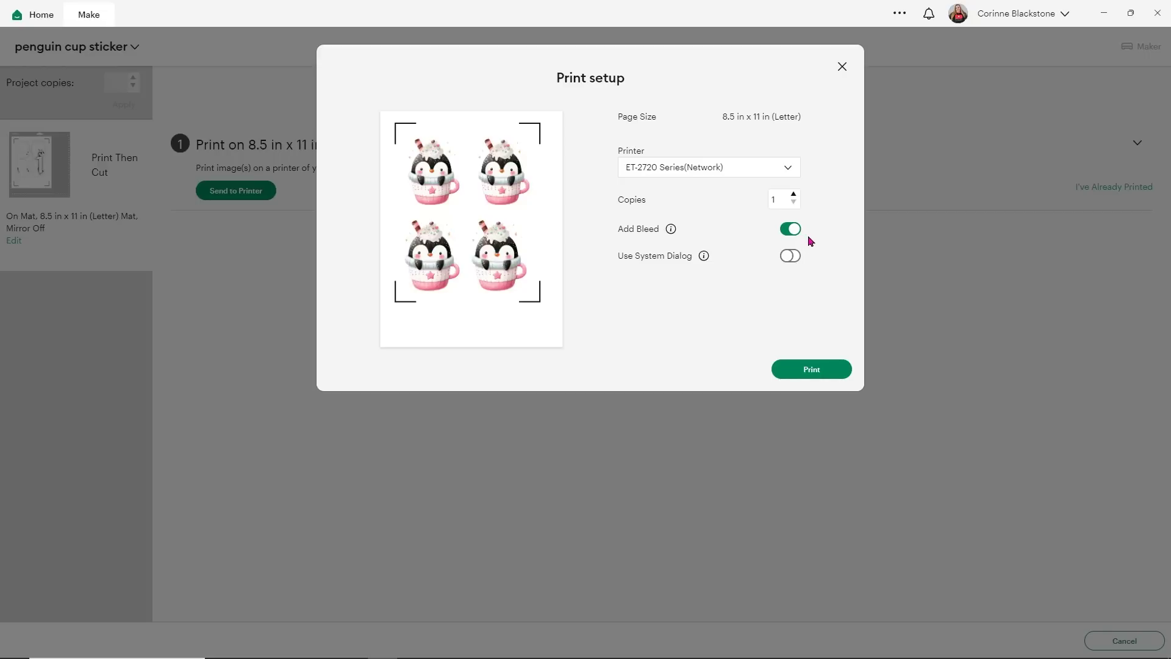
click(787, 257)
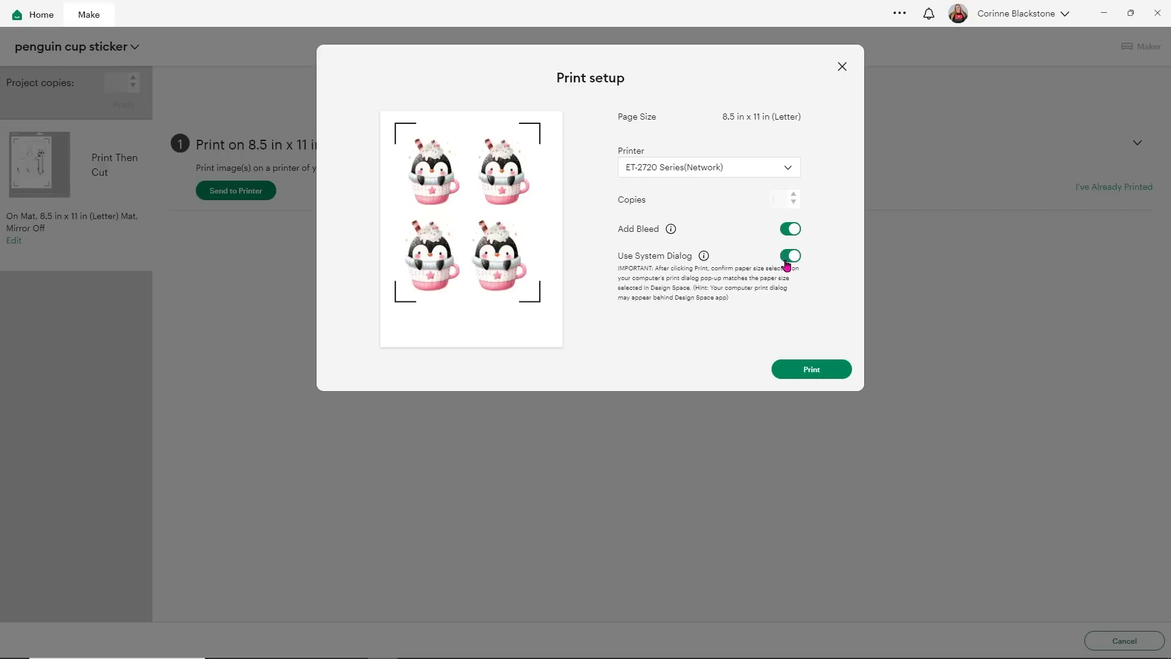
click(816, 370)
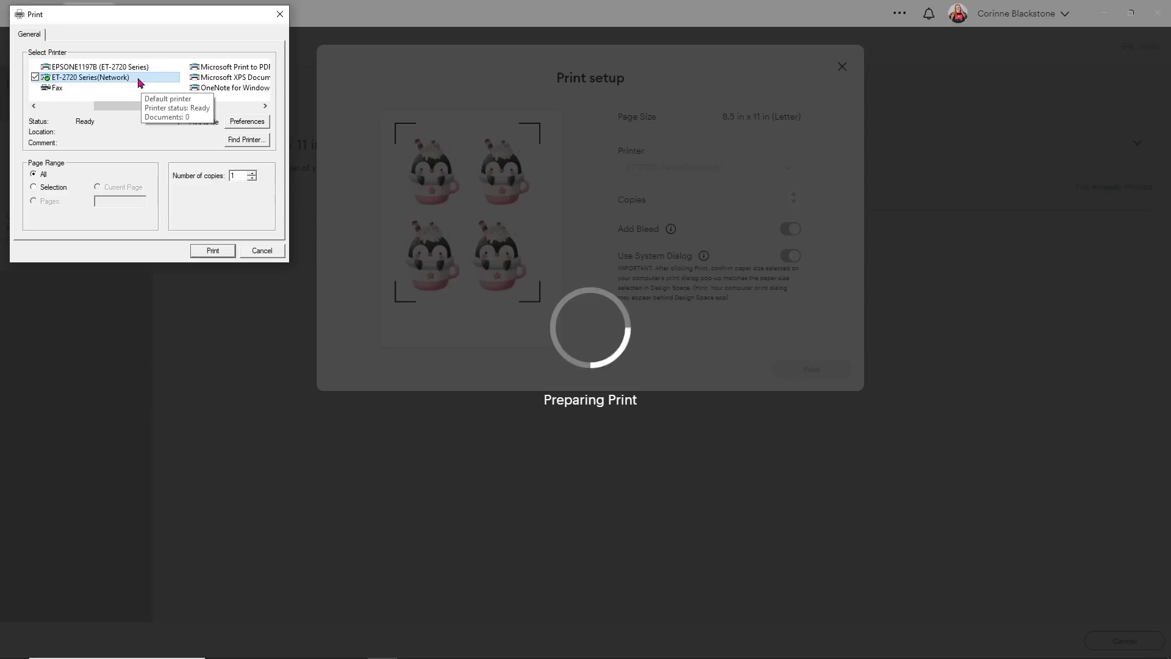
- Print on Premium Photo Paper Semi-Gloss at High quality with High Speed unchecked in Epson preferences
click(266, 122)
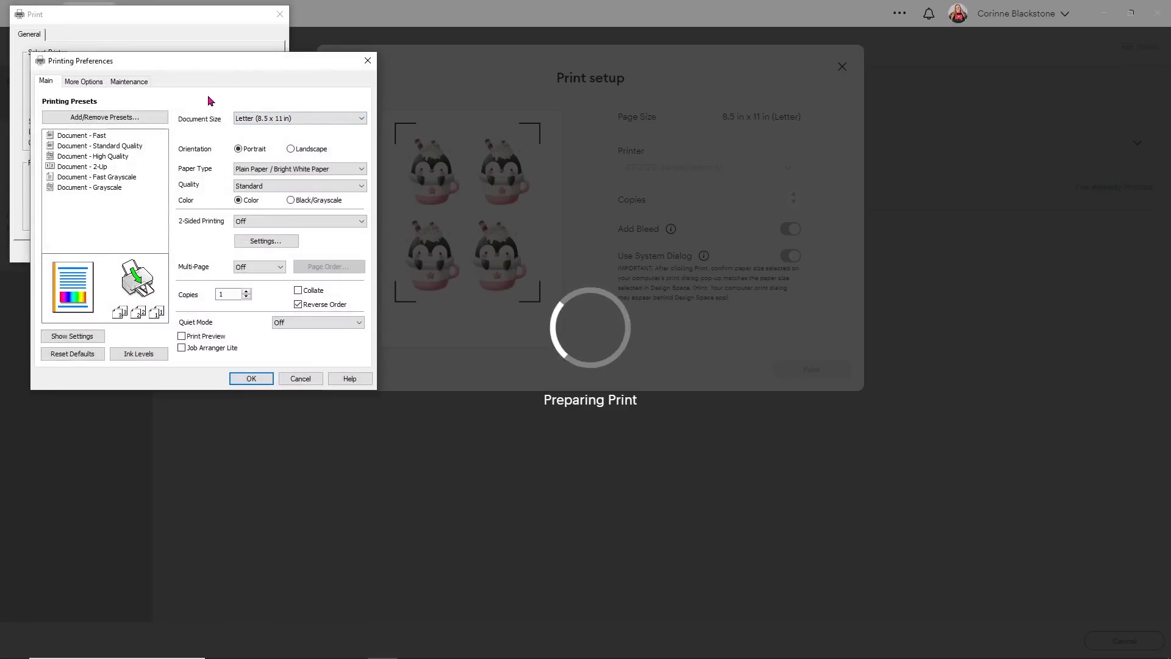
click(250, 171)
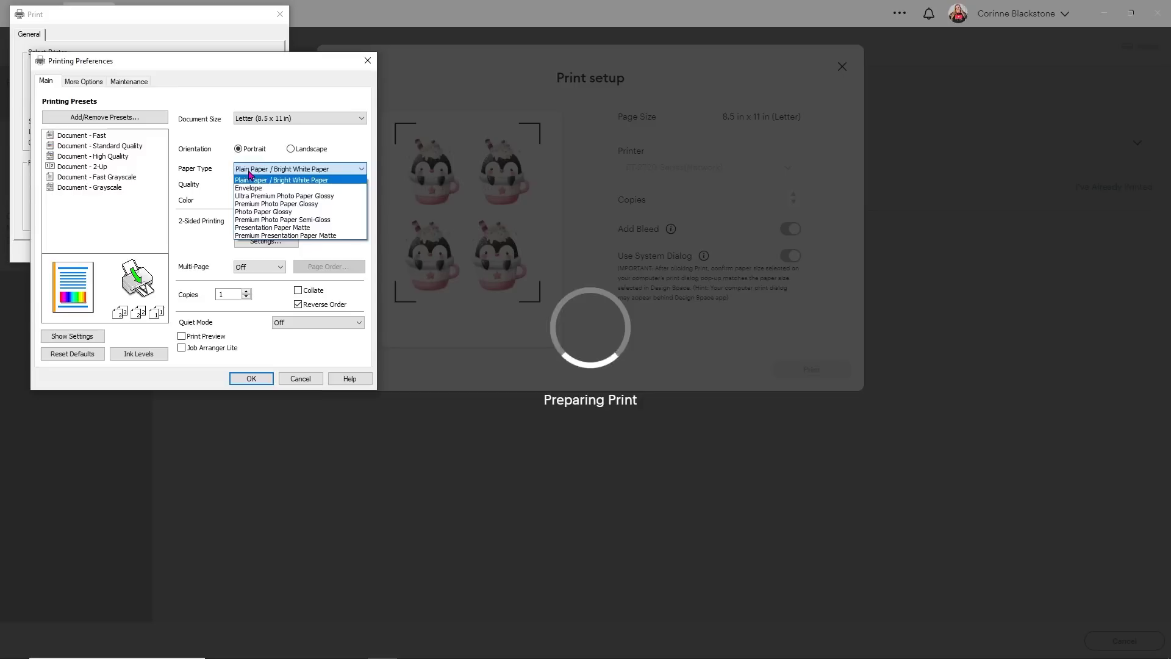
click(273, 221)
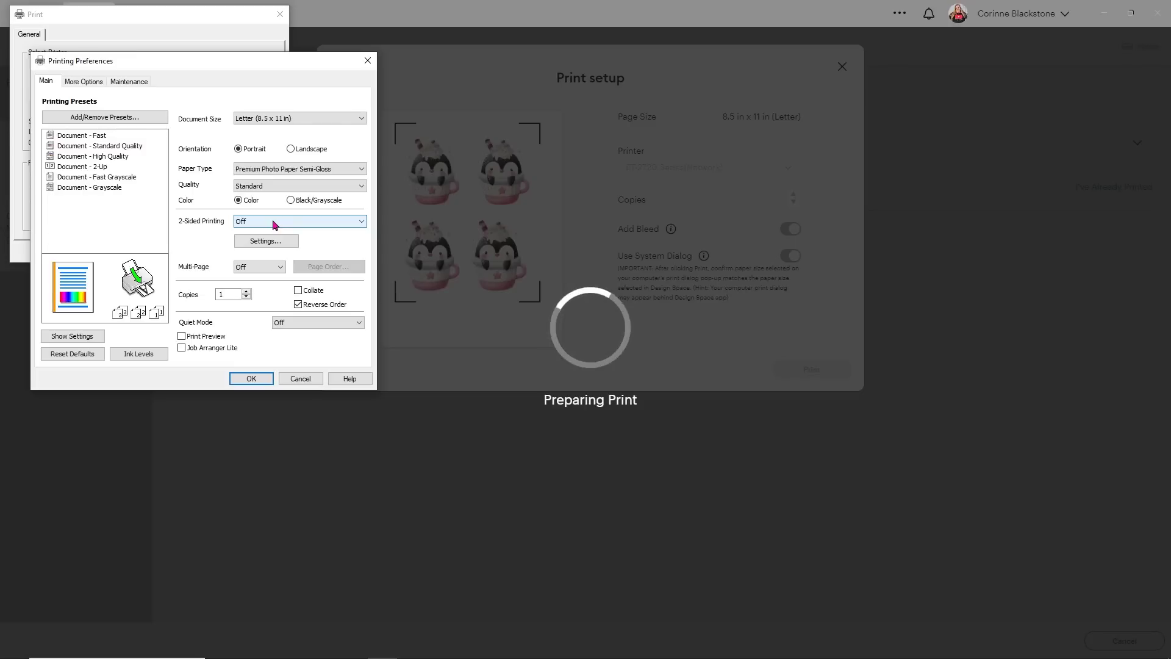
click(297, 191)
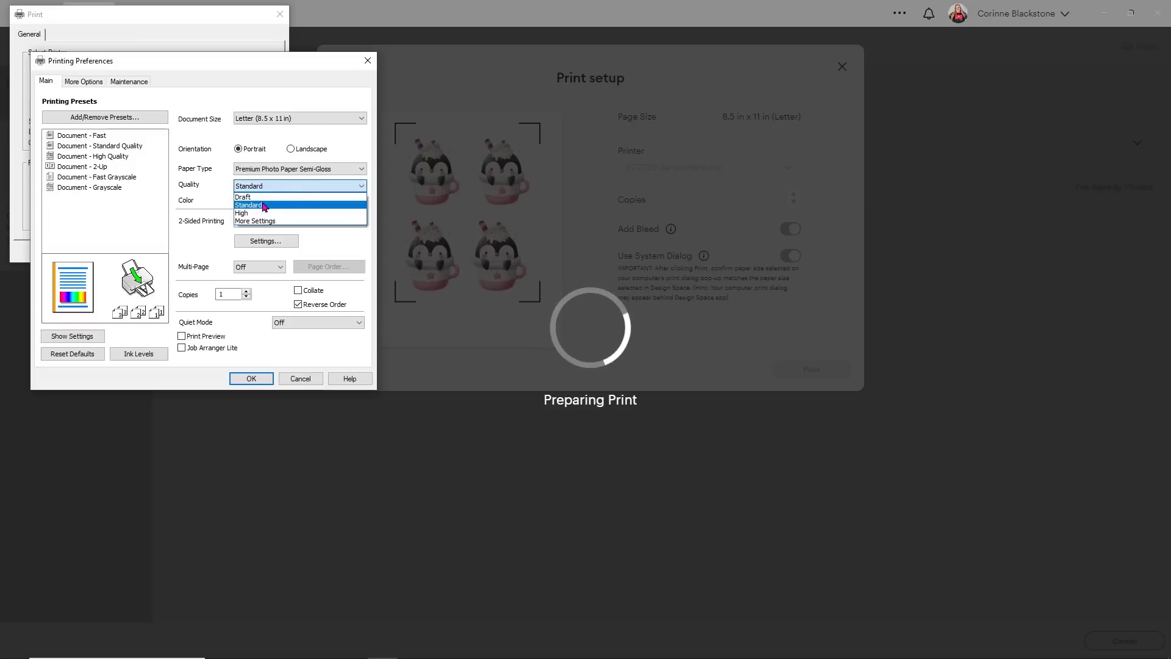
click(261, 213)
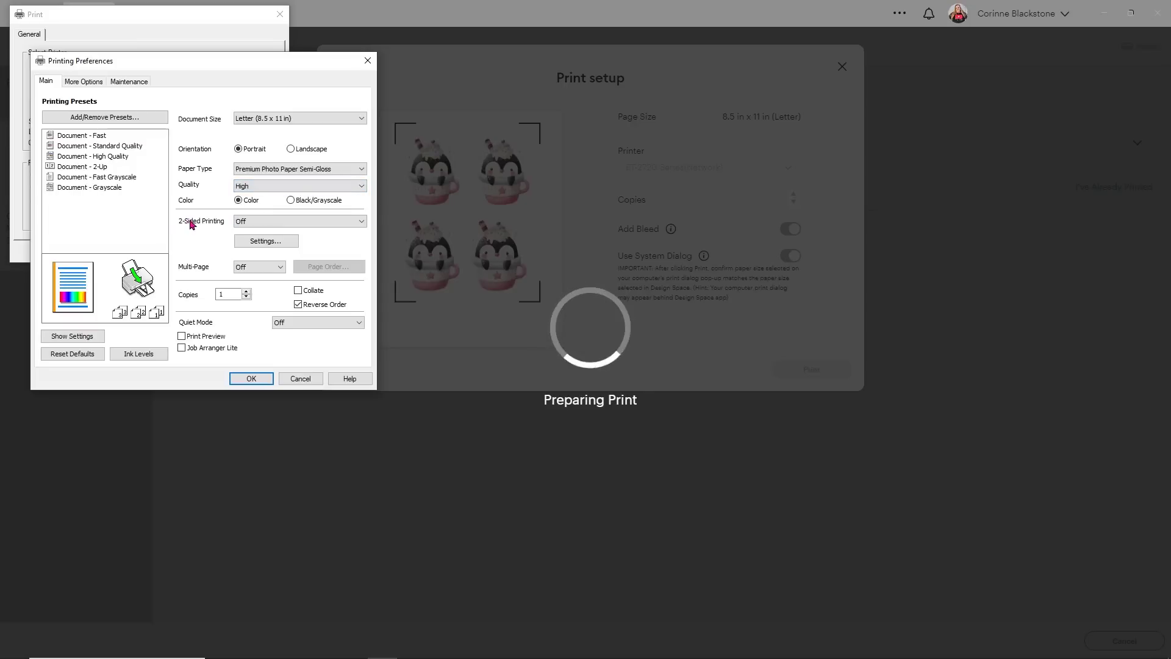
click(85, 82)
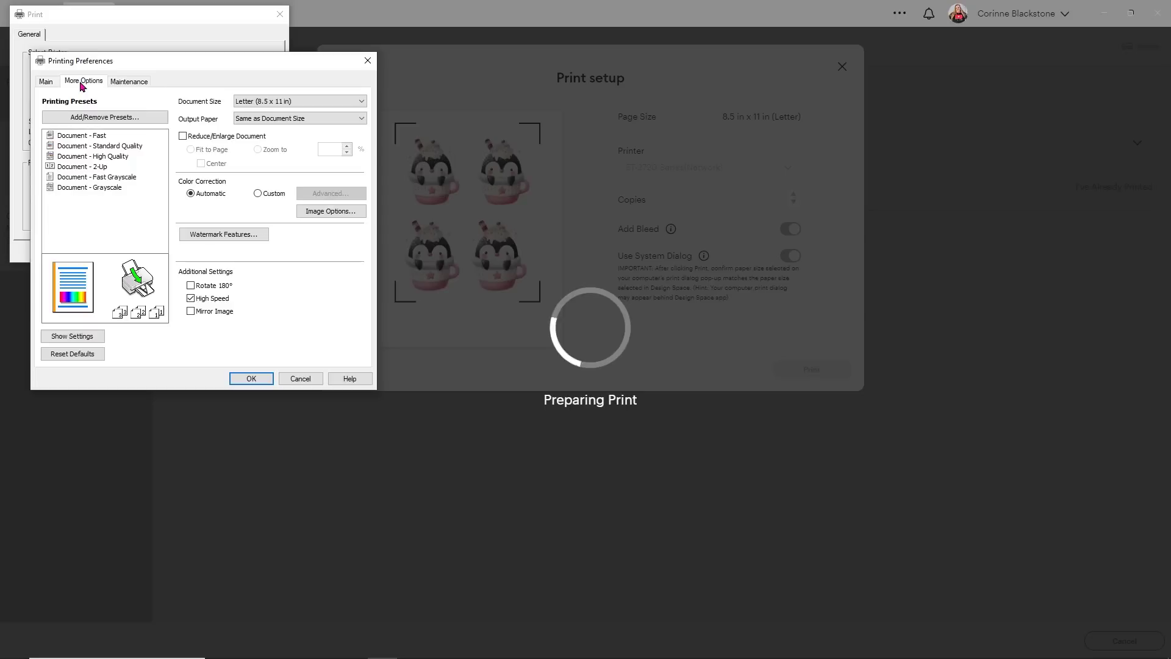
click(195, 298)
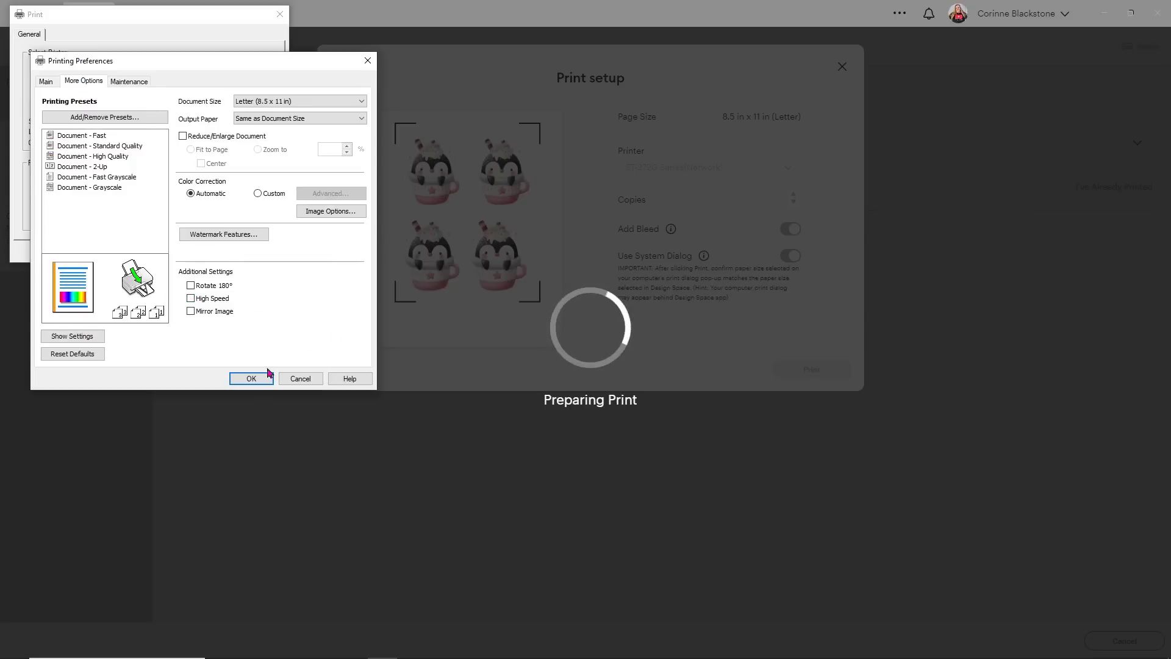
click(250, 379)
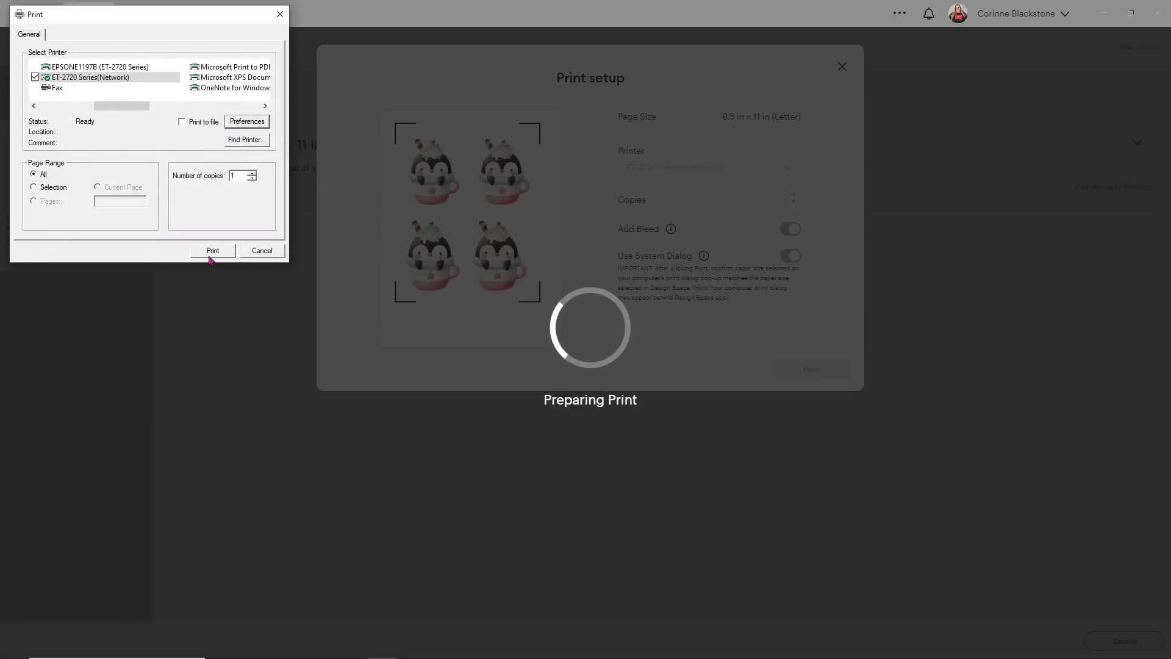
click(210, 254)
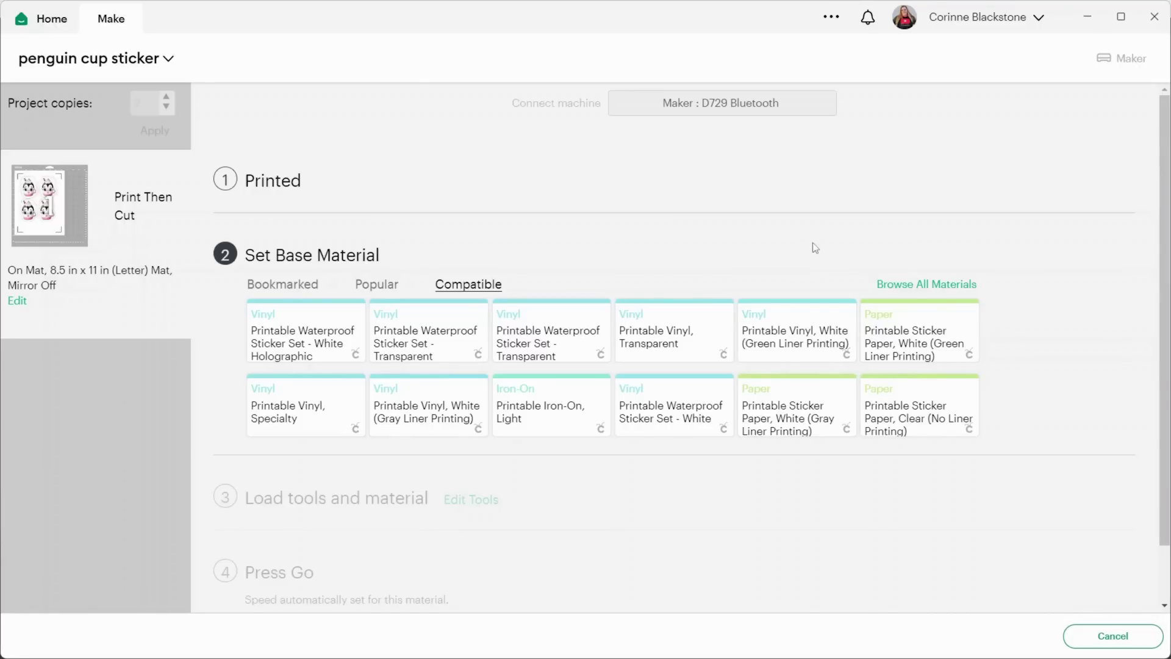
click(309, 286)
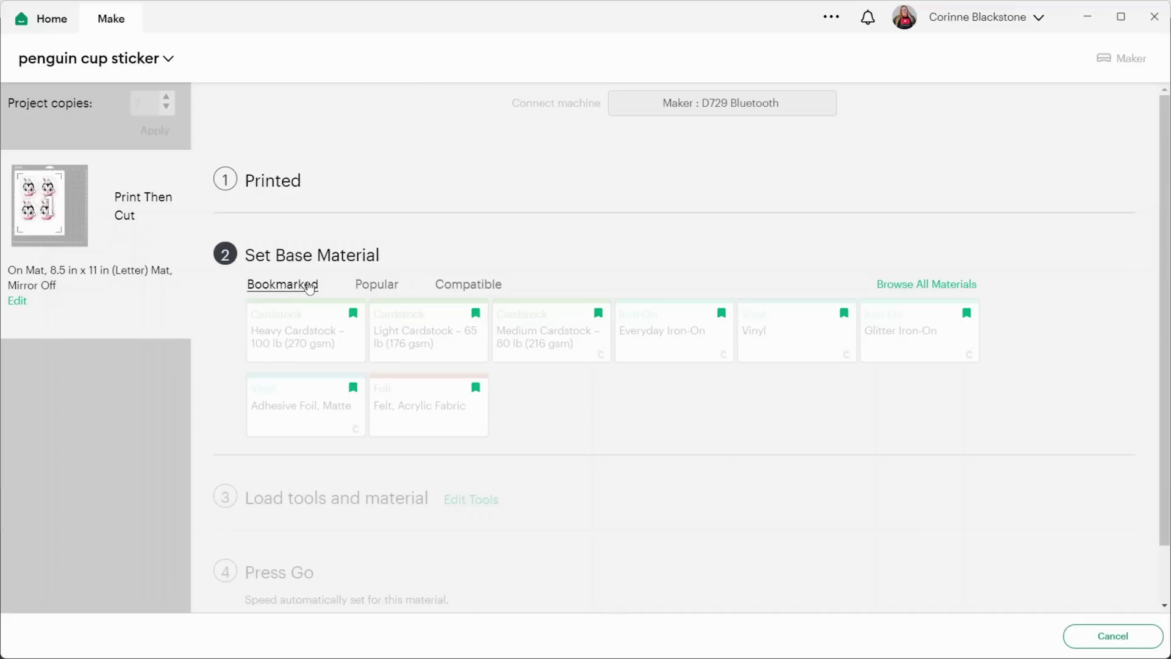
click(375, 287)
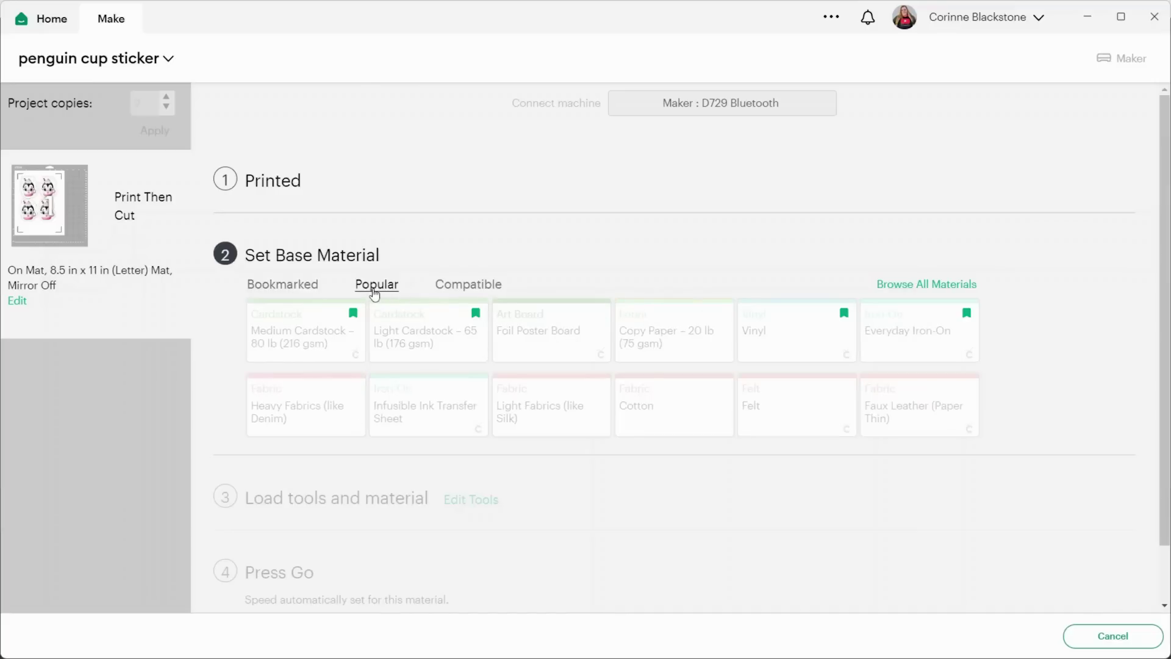
click(475, 290)
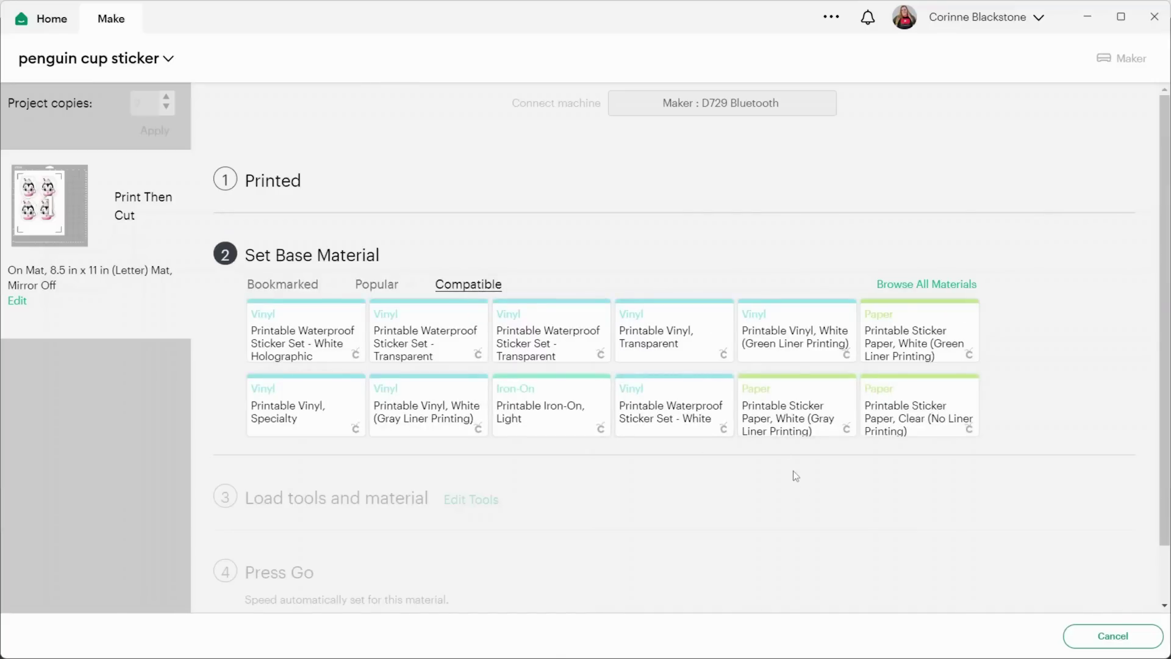
click(907, 287)
- Scroll the Compatible materials list, then bring up the Maker's custom material settings table
scroll(317, 221, down, 3)
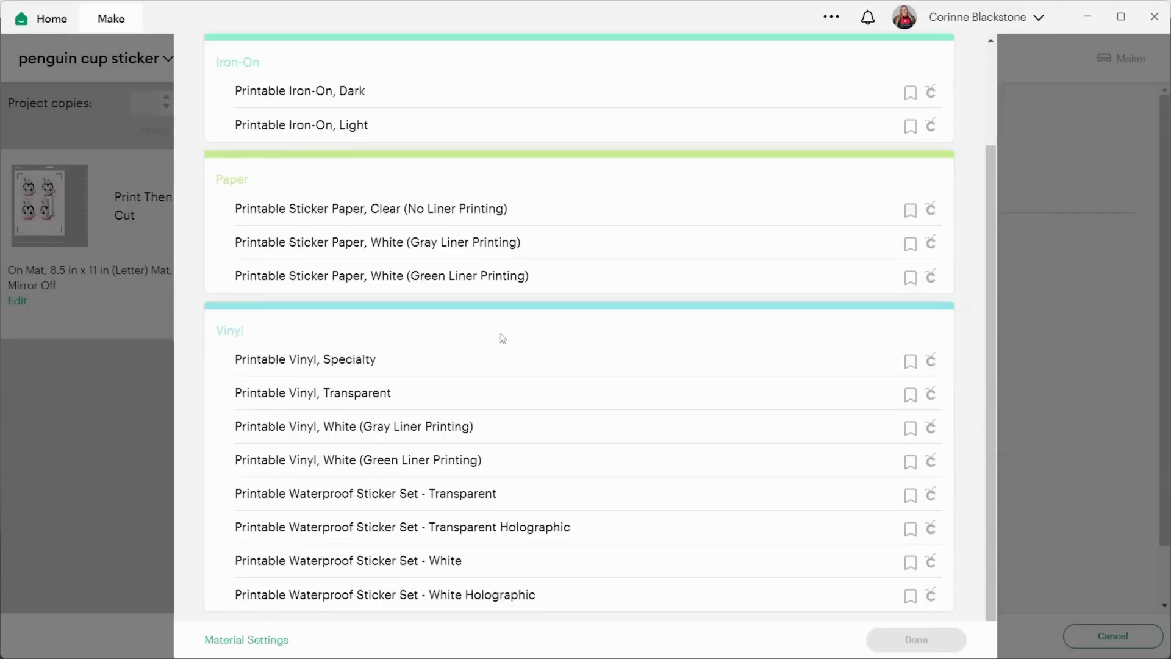
scroll(499, 334, up, 3)
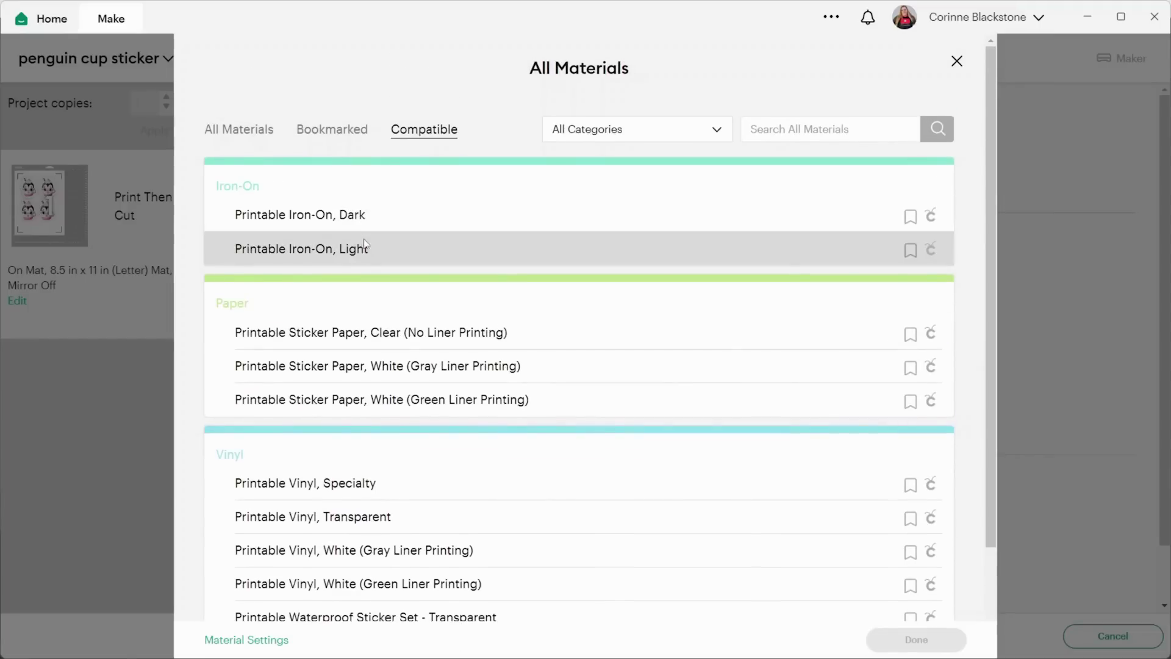
scroll(483, 306, down, 1)
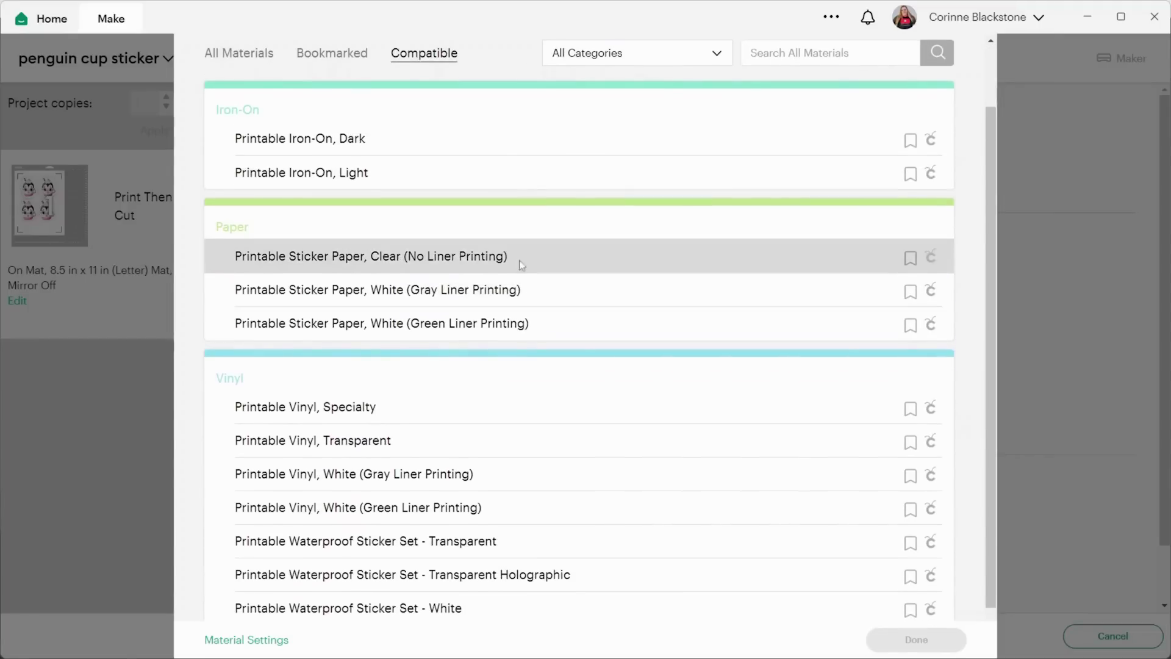
scroll(505, 282, down, 1)
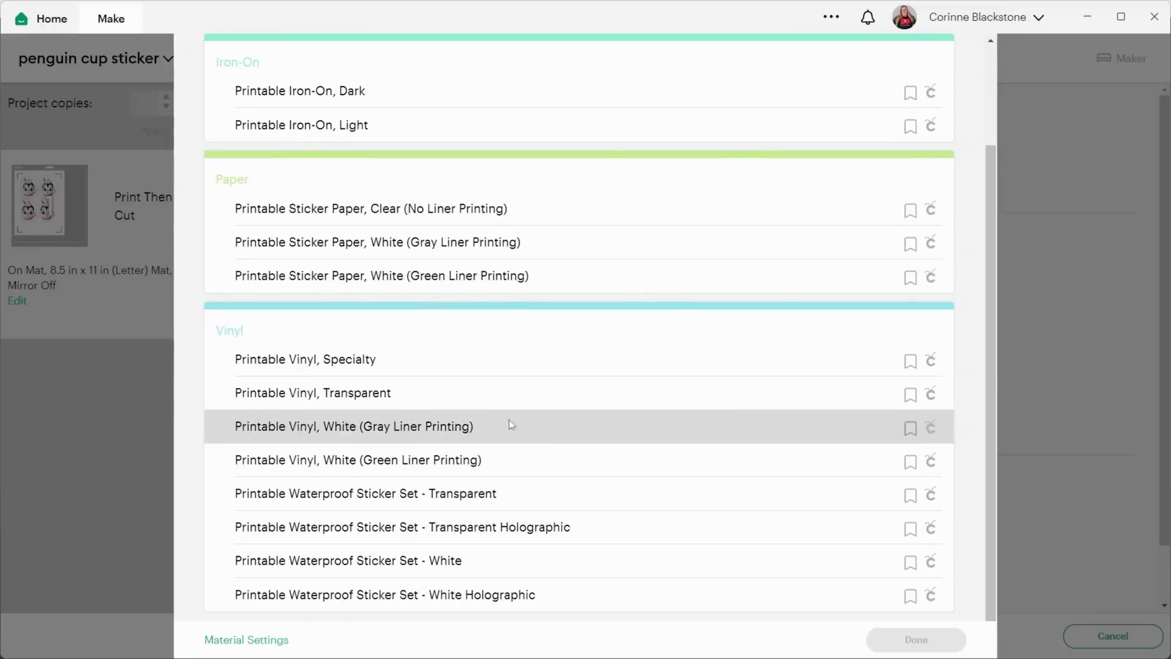
click(441, 354)
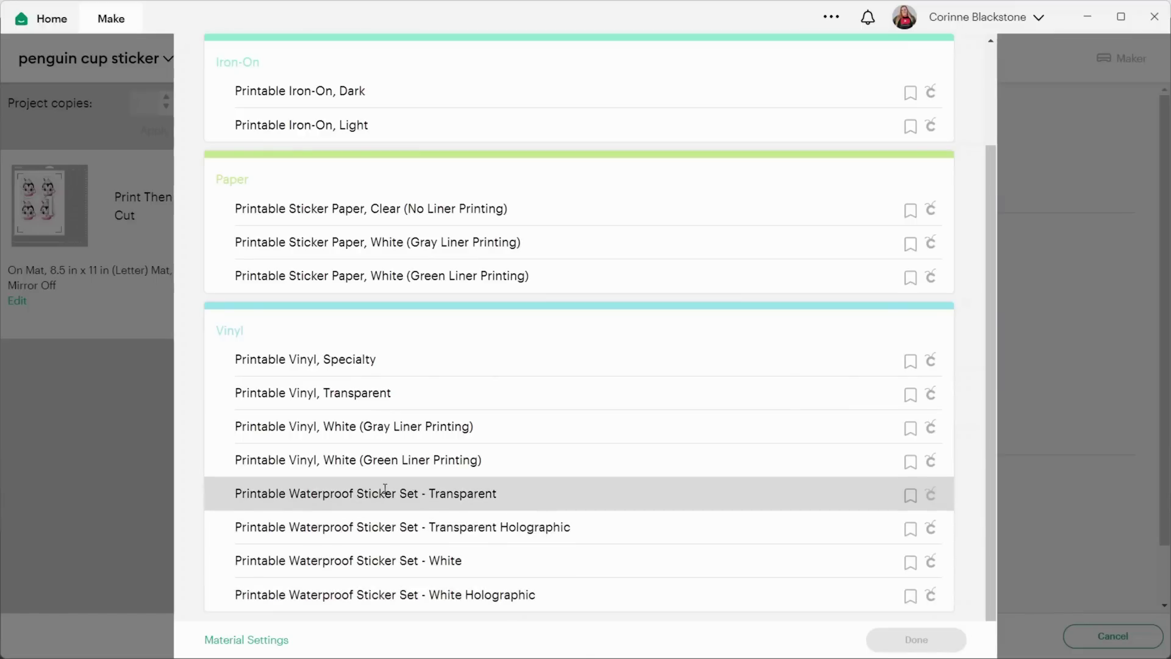
click(268, 643)
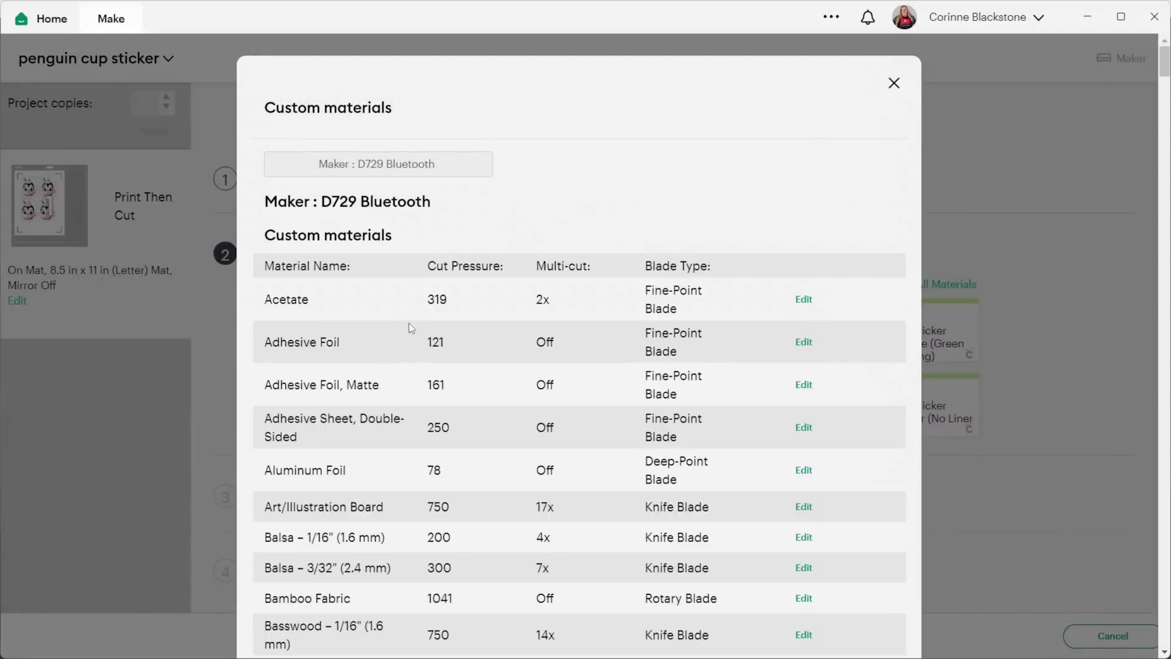
scroll(372, 357, down, 7)
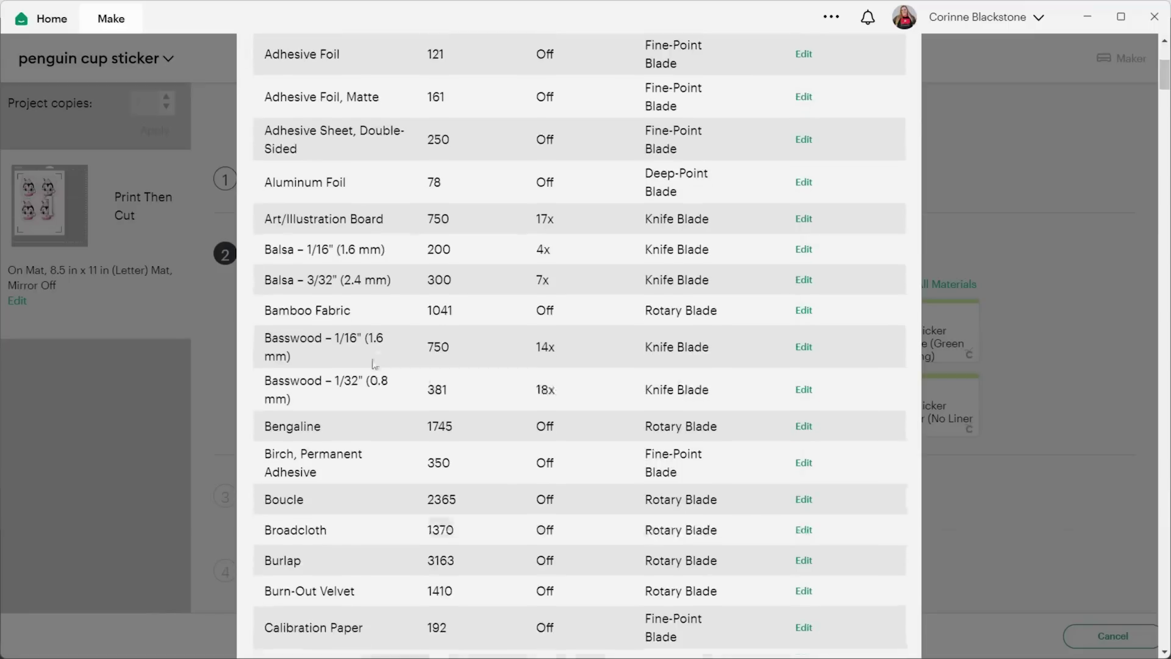
scroll(378, 357, down, 3)
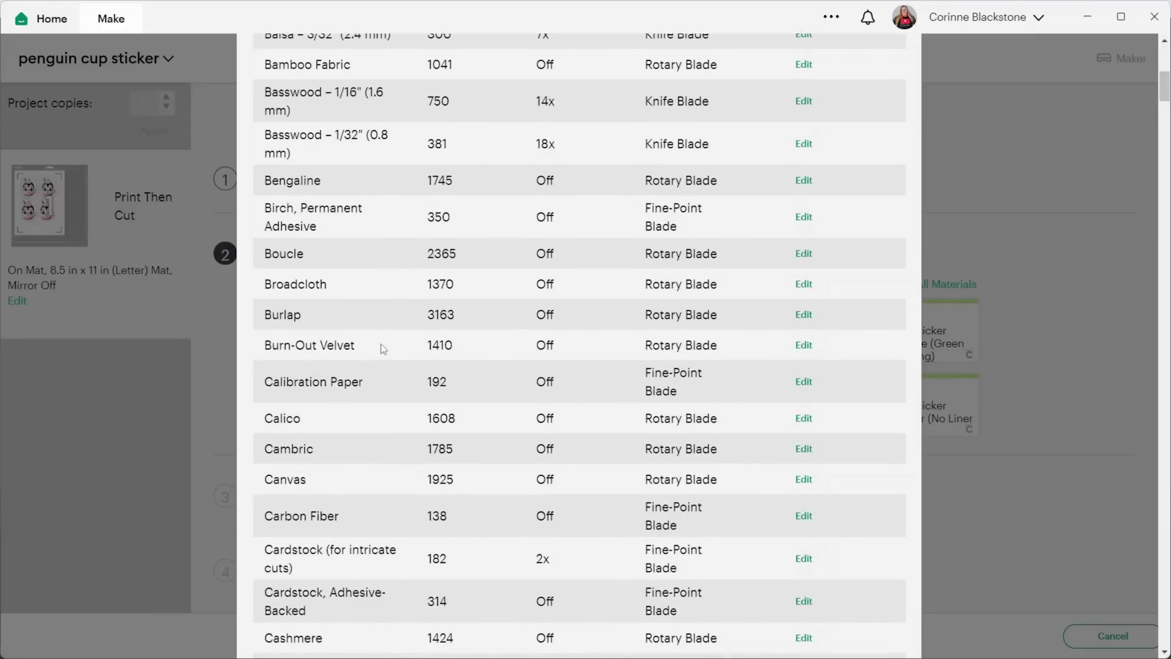
scroll(507, 401, down, 11)
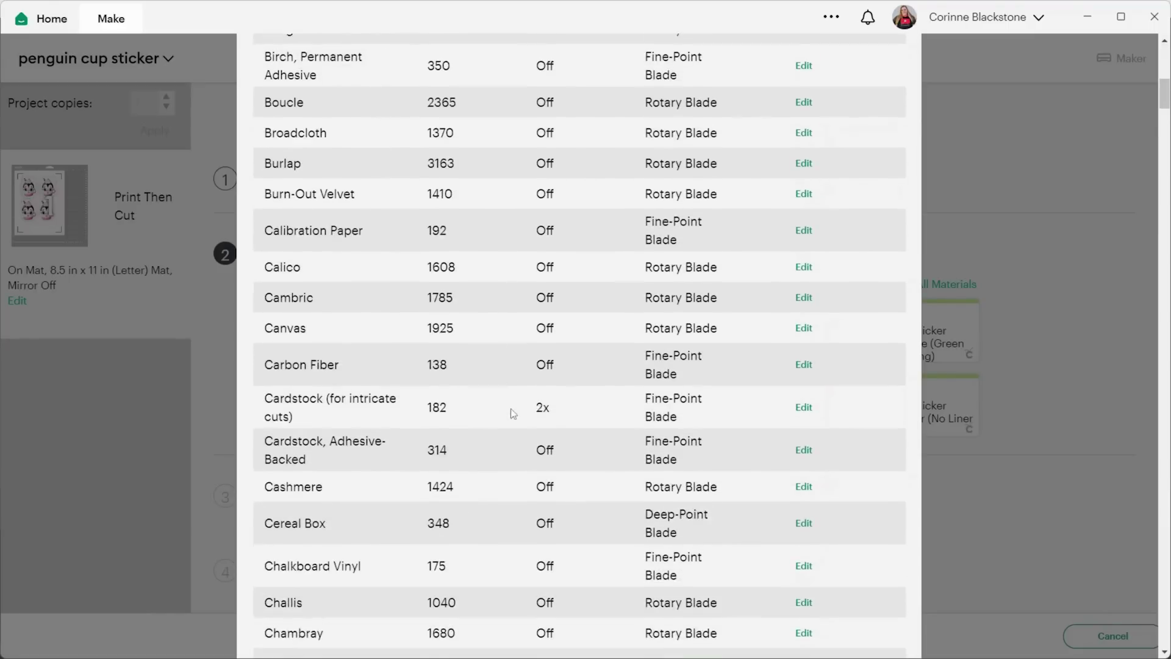
scroll(405, 450, down, 20)
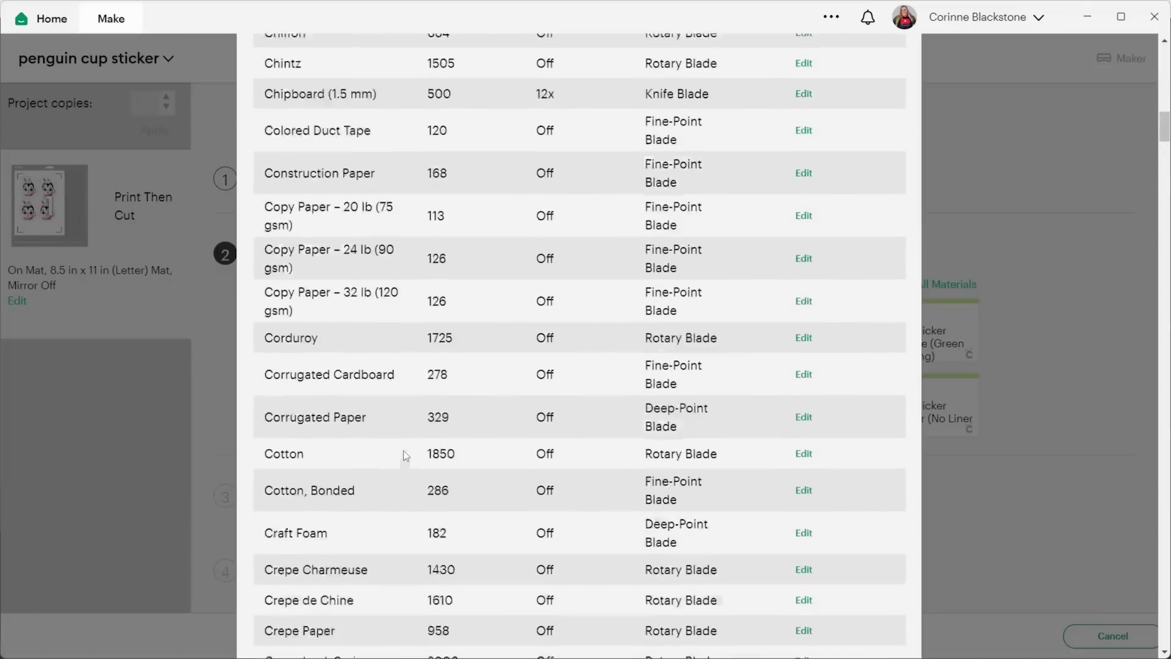
scroll(402, 452, down, 20)
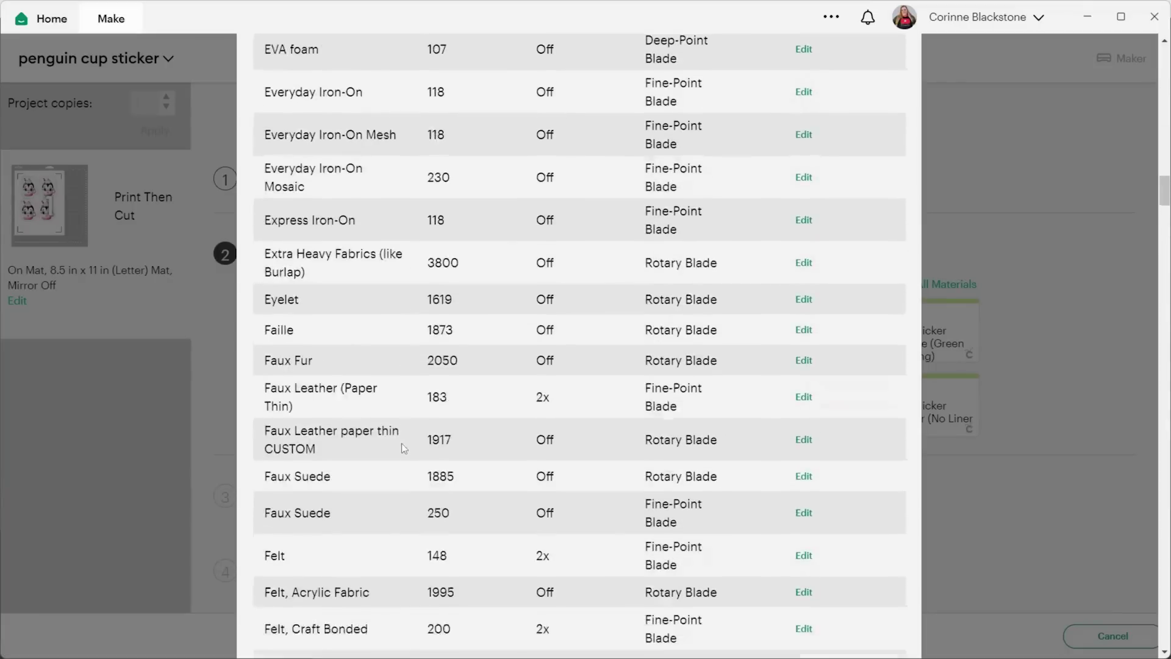
scroll(402, 449, down, 5)
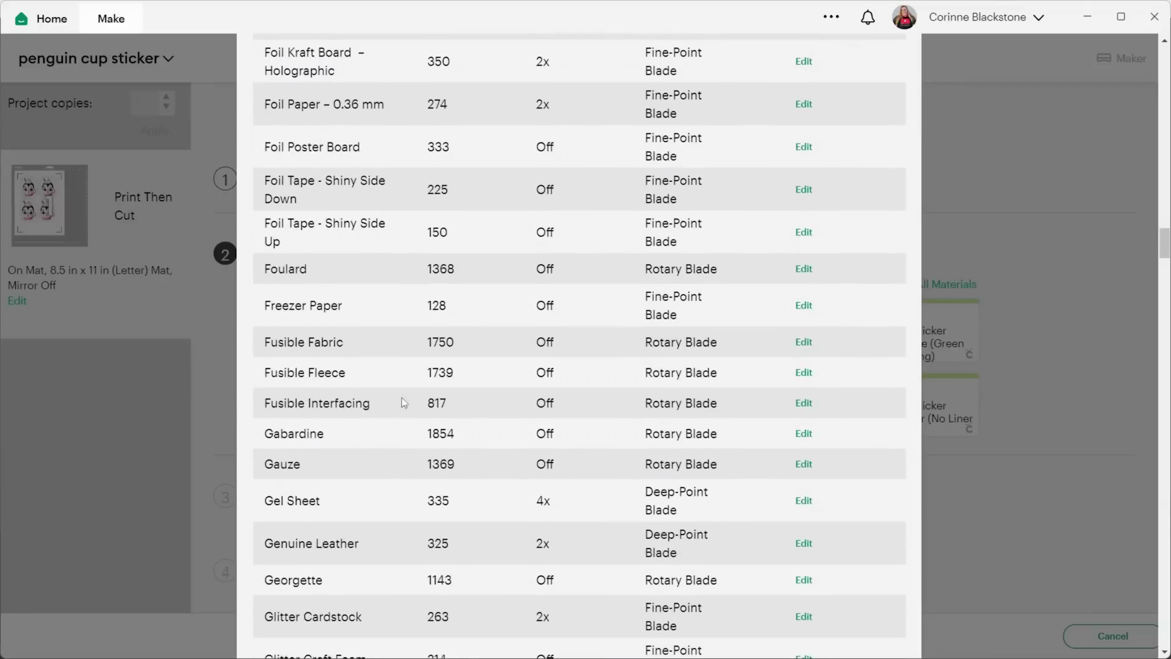
scroll(519, 483, down, 8)
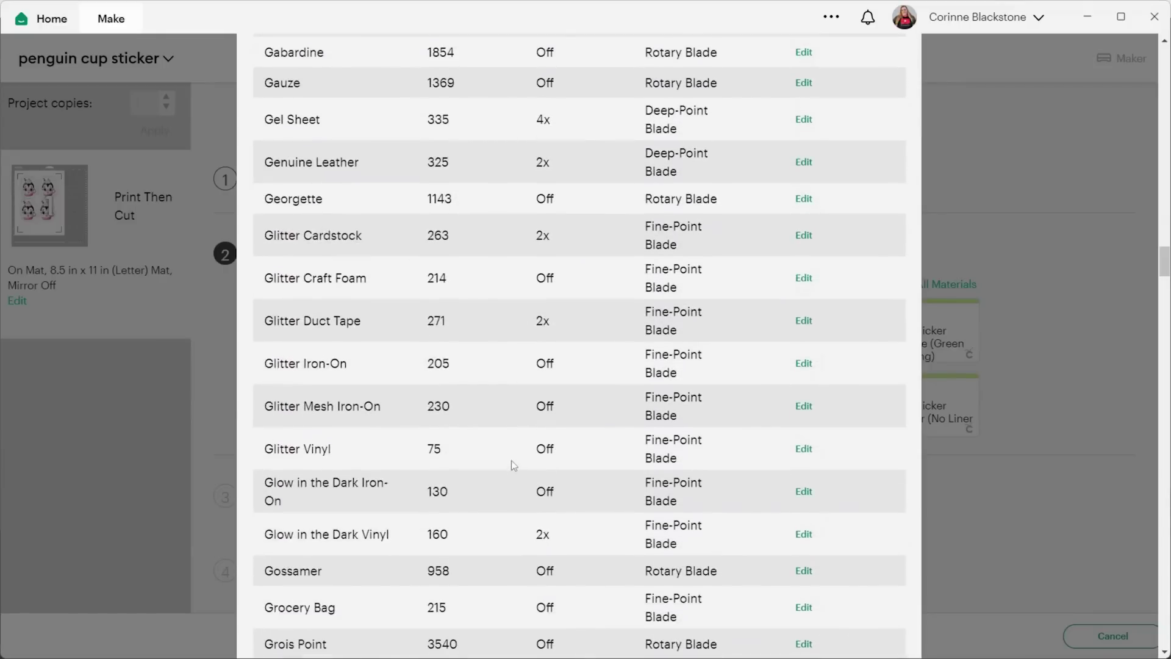
scroll(512, 462, down, 12)
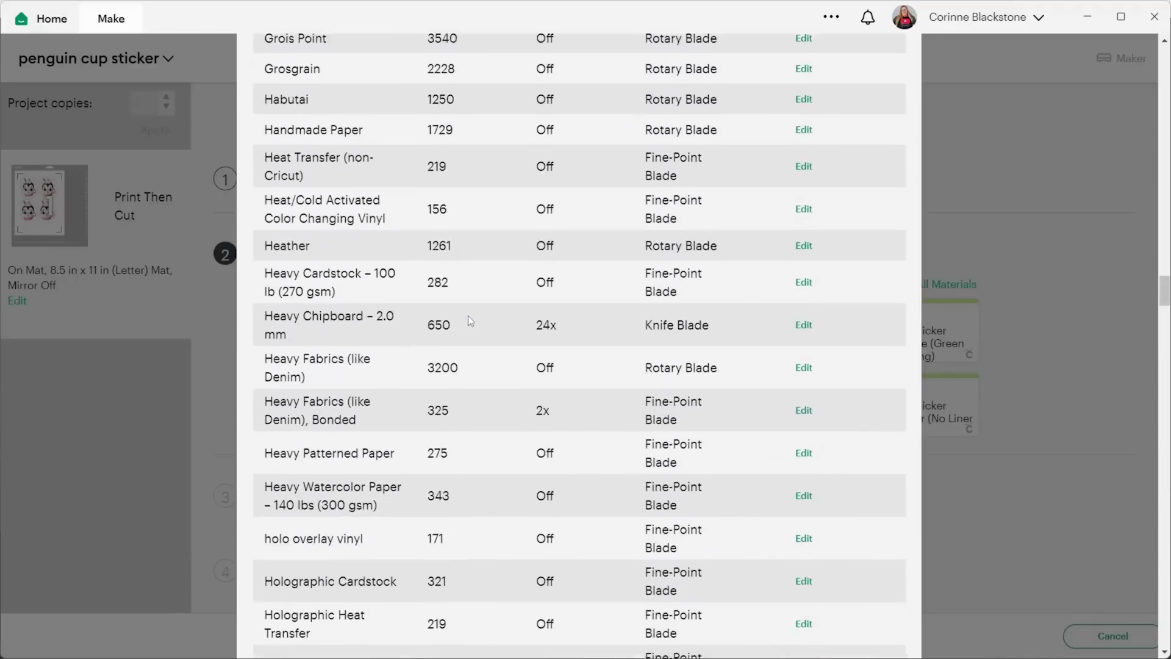
scroll(470, 321, down, 5)
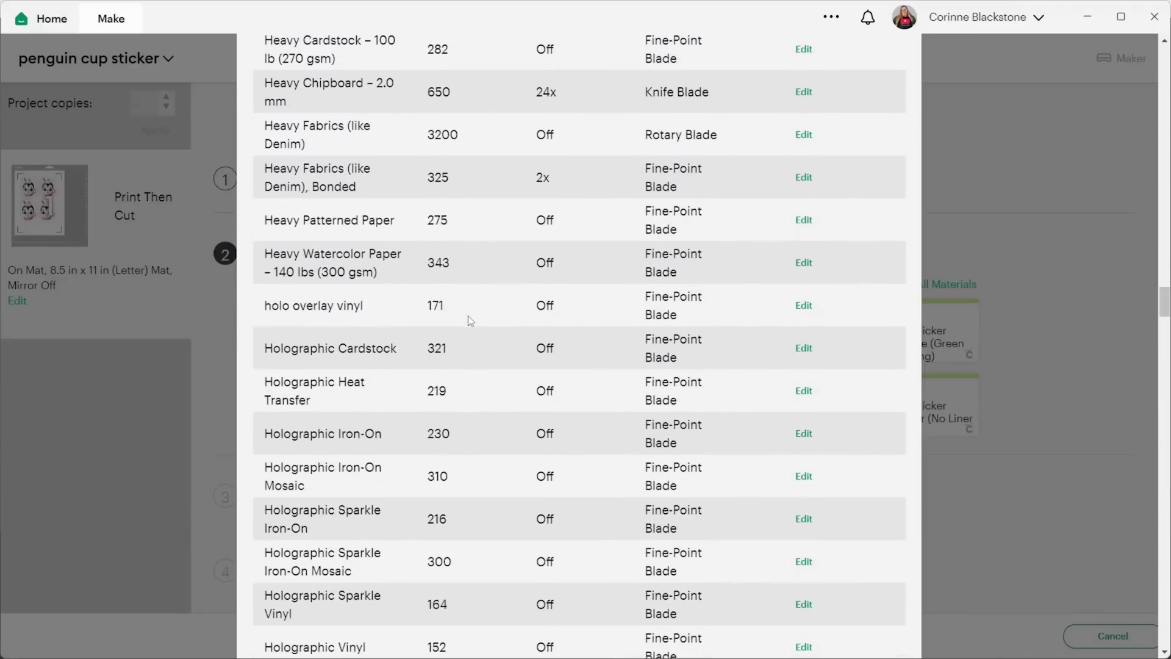
scroll(372, 407, down, 3)
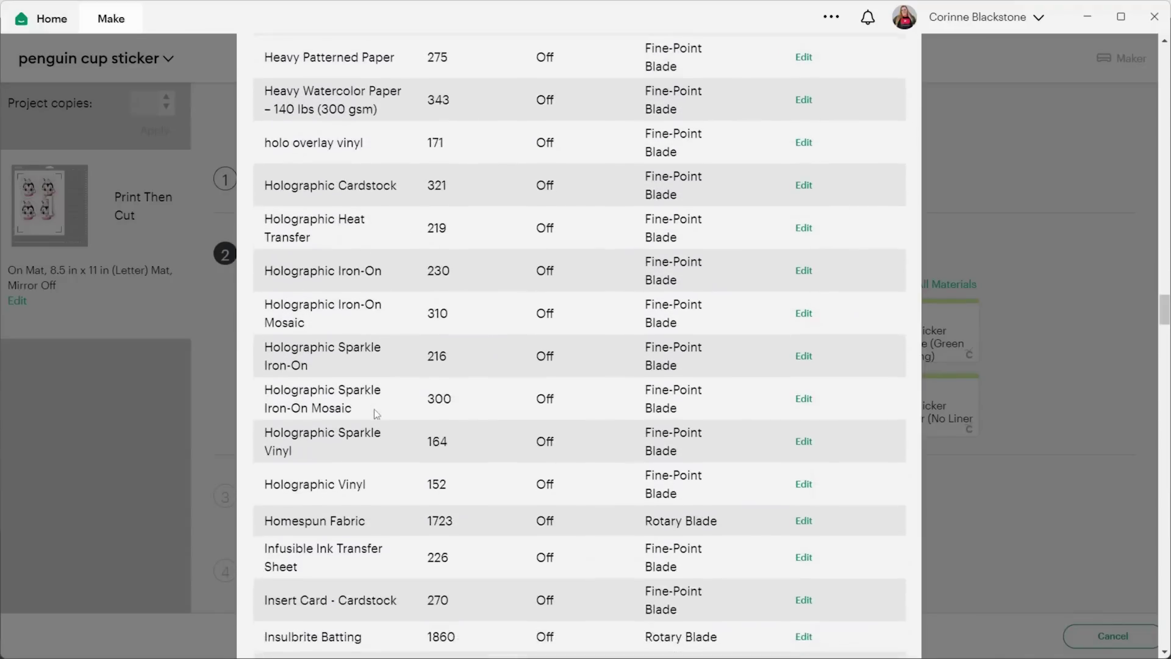
scroll(374, 409, down, 16)
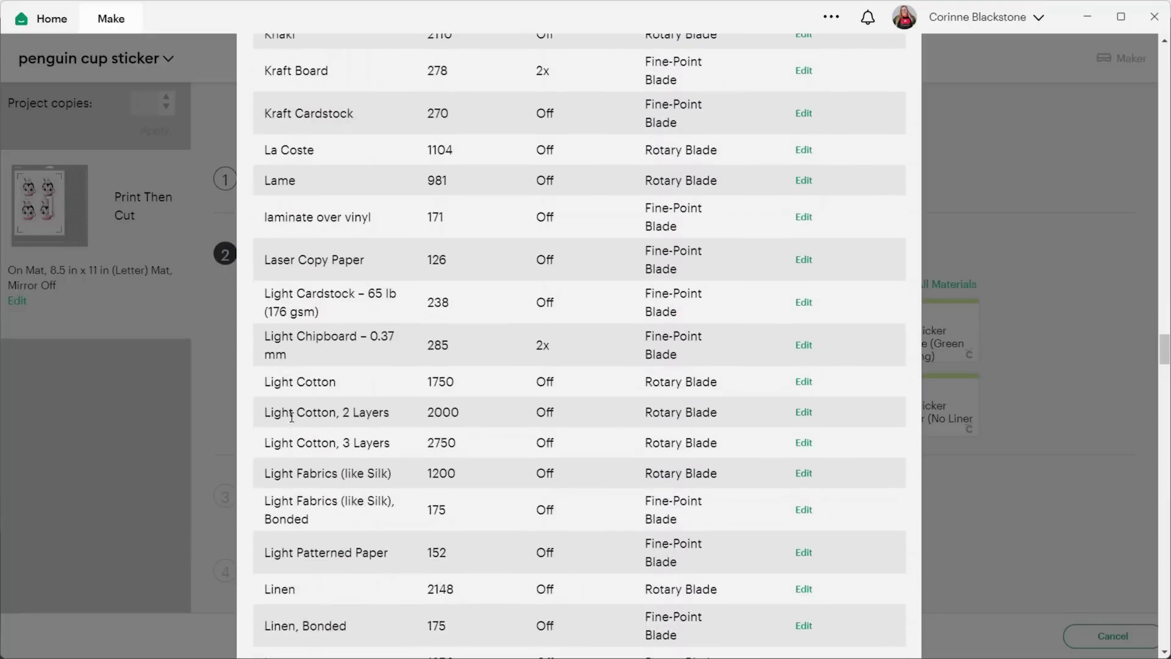
scroll(291, 417, down, 10)
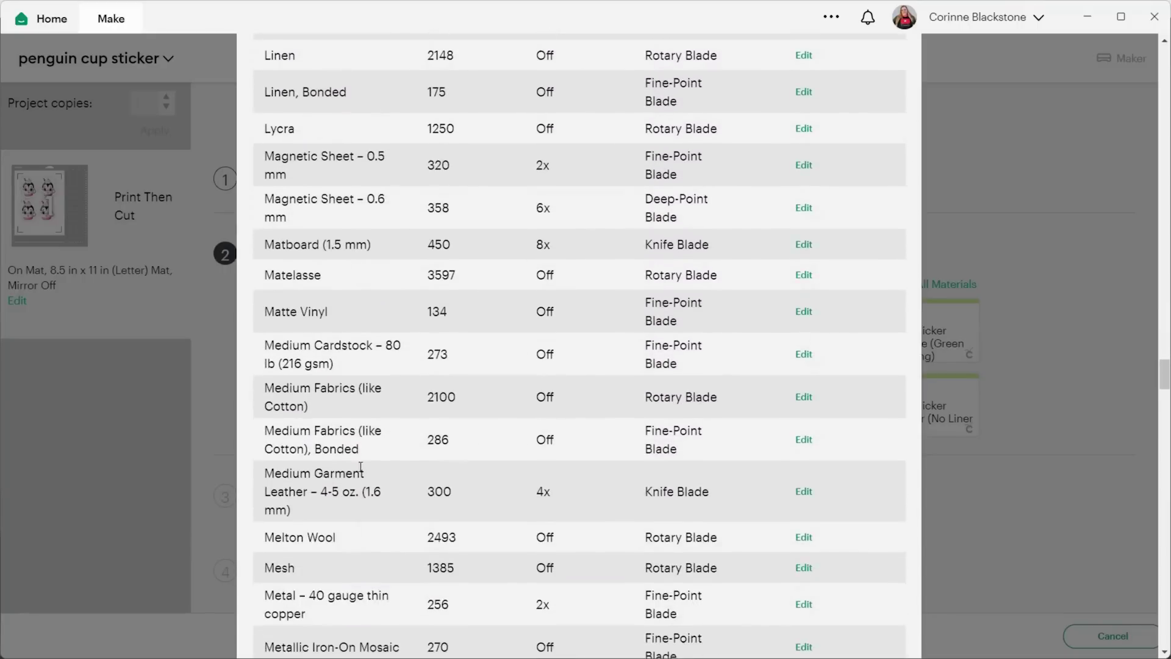
scroll(360, 467, down, 10)
scroll(820, 579, up, 4)
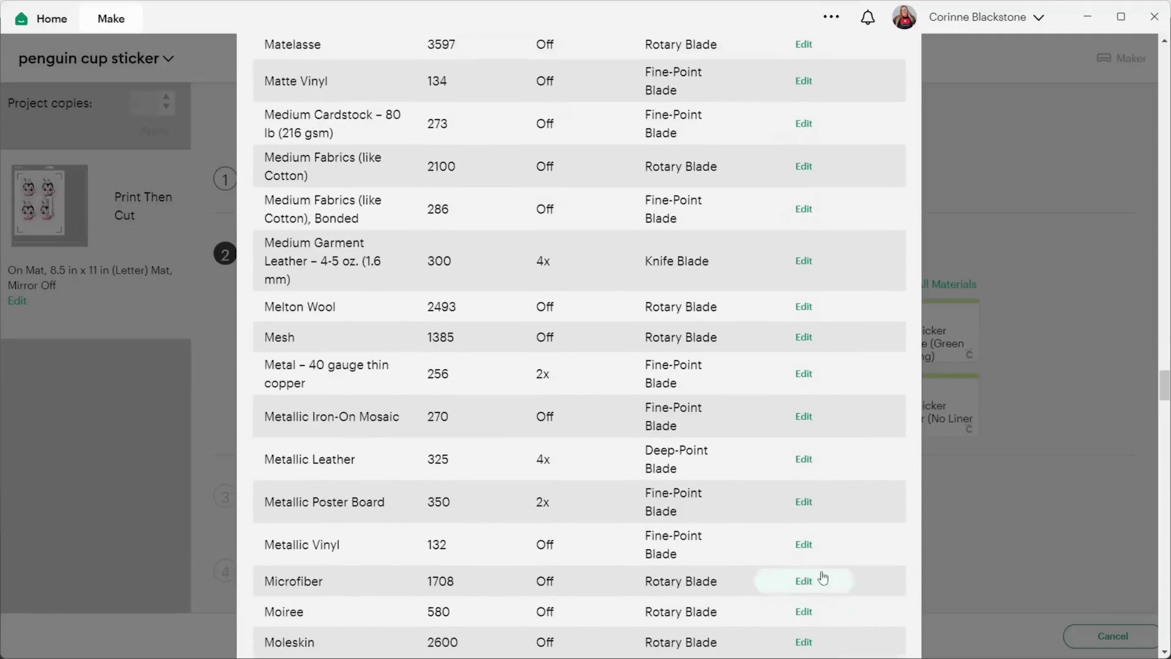
scroll(744, 549, down, 20)
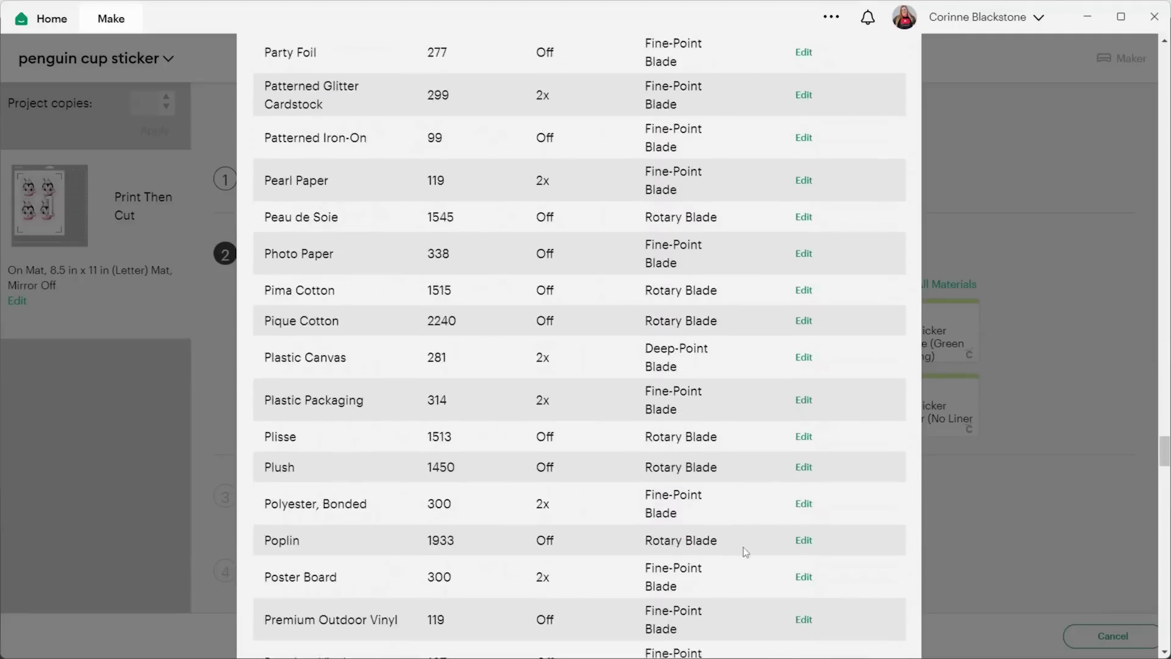
scroll(743, 546, down, 13)
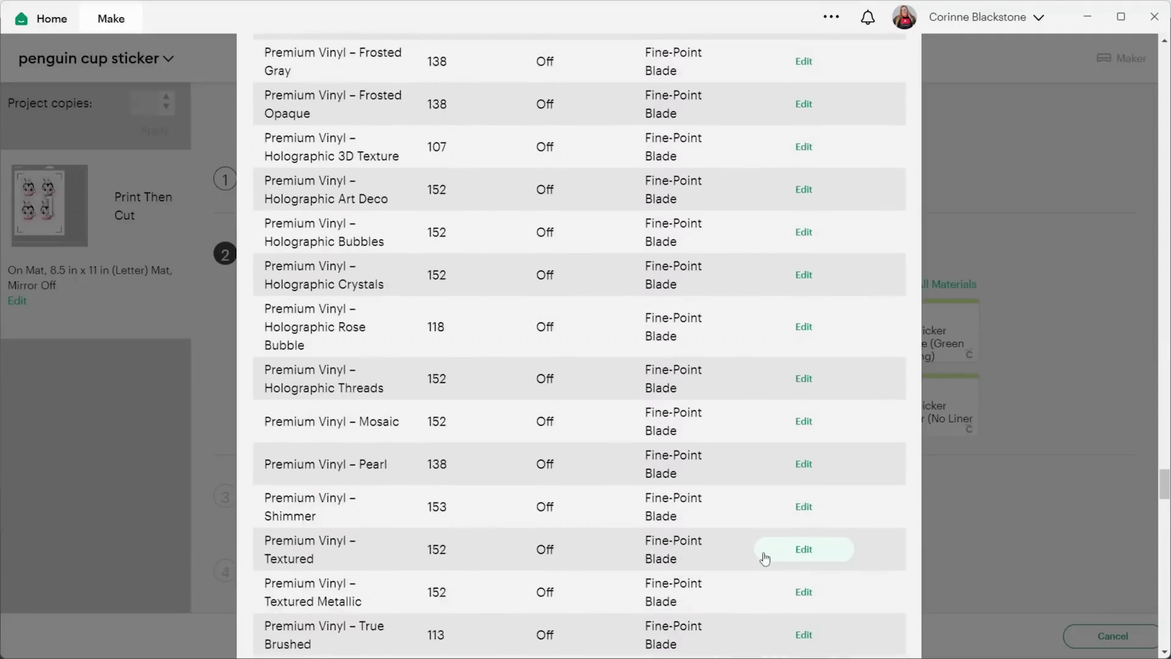
scroll(765, 558, down, 1)
scroll(604, 496, down, 7)
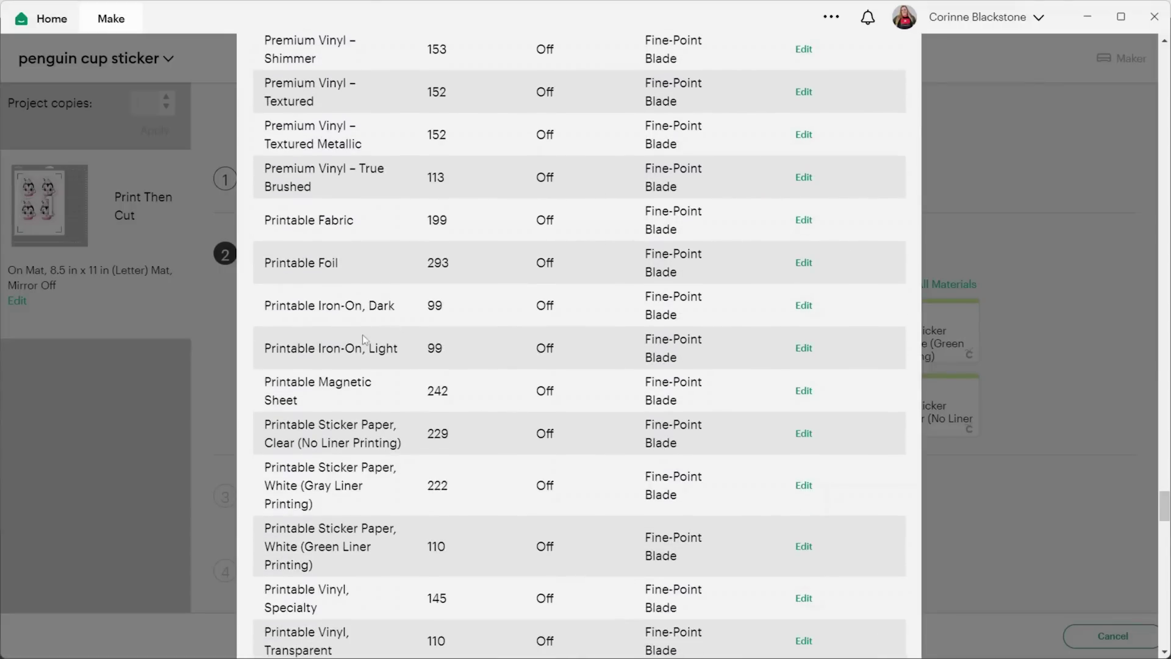
scroll(365, 413, down, 1)
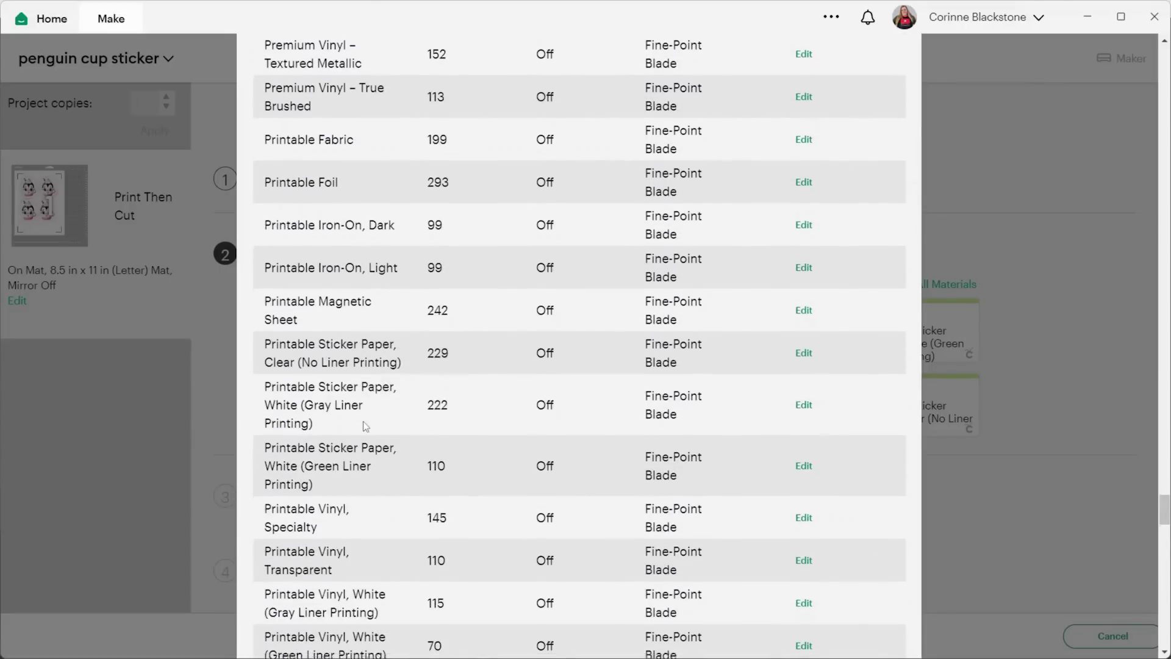
scroll(363, 421, down, 1)
scroll(421, 381, down, 1)
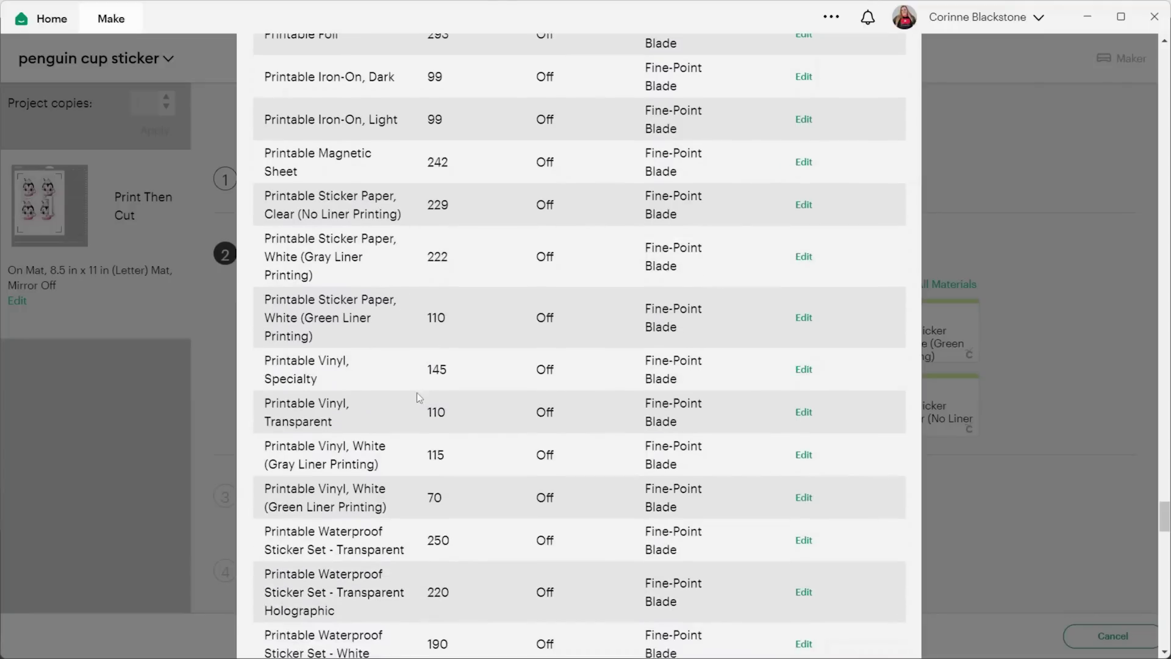
scroll(427, 387, down, 2)
scroll(431, 382, down, 1)
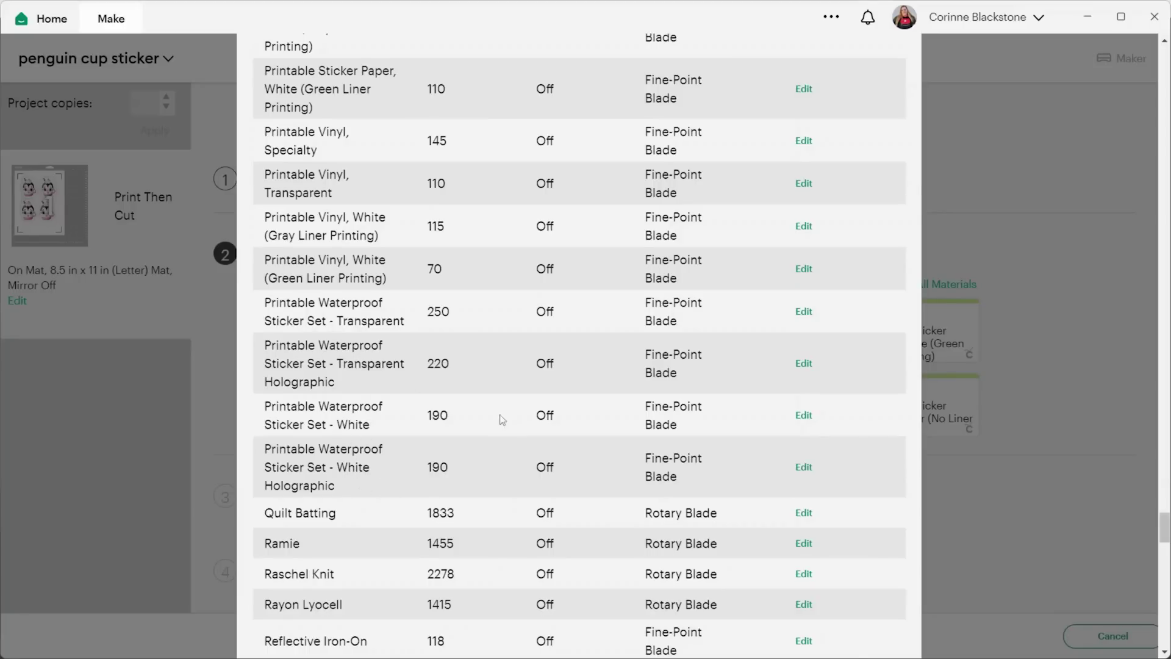
scroll(501, 419, down, 18)
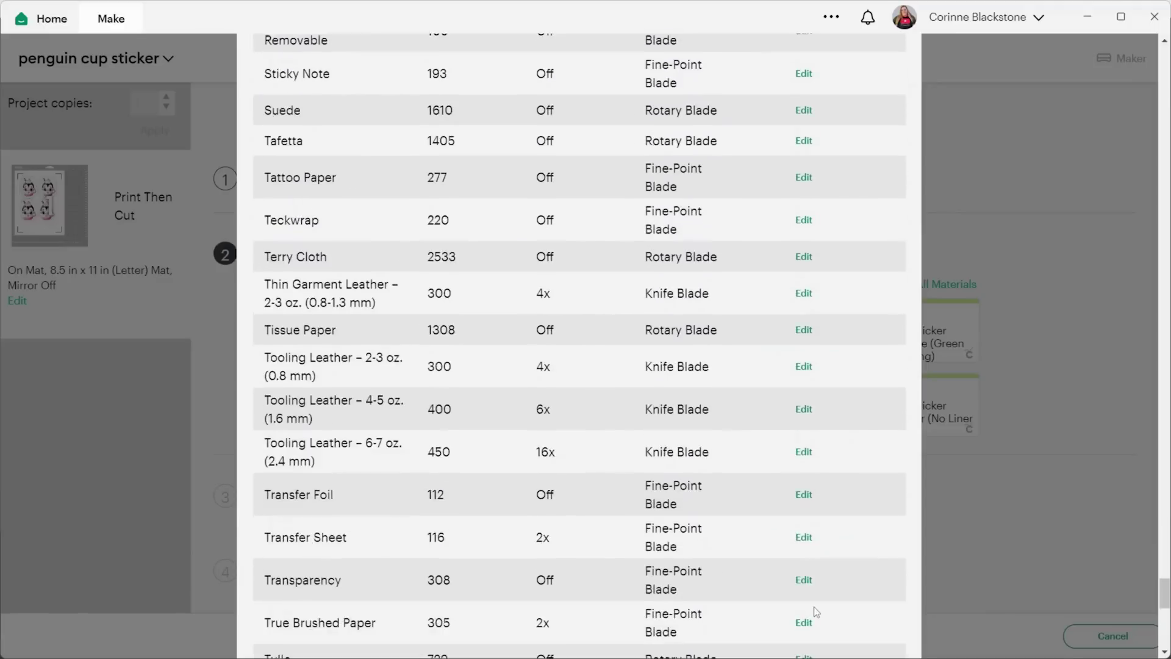
scroll(813, 607, down, 13)
- Close the settings table and pick Printable Waterproof Sticker Set - Transparent Holographic under Vinyl
click(847, 599)
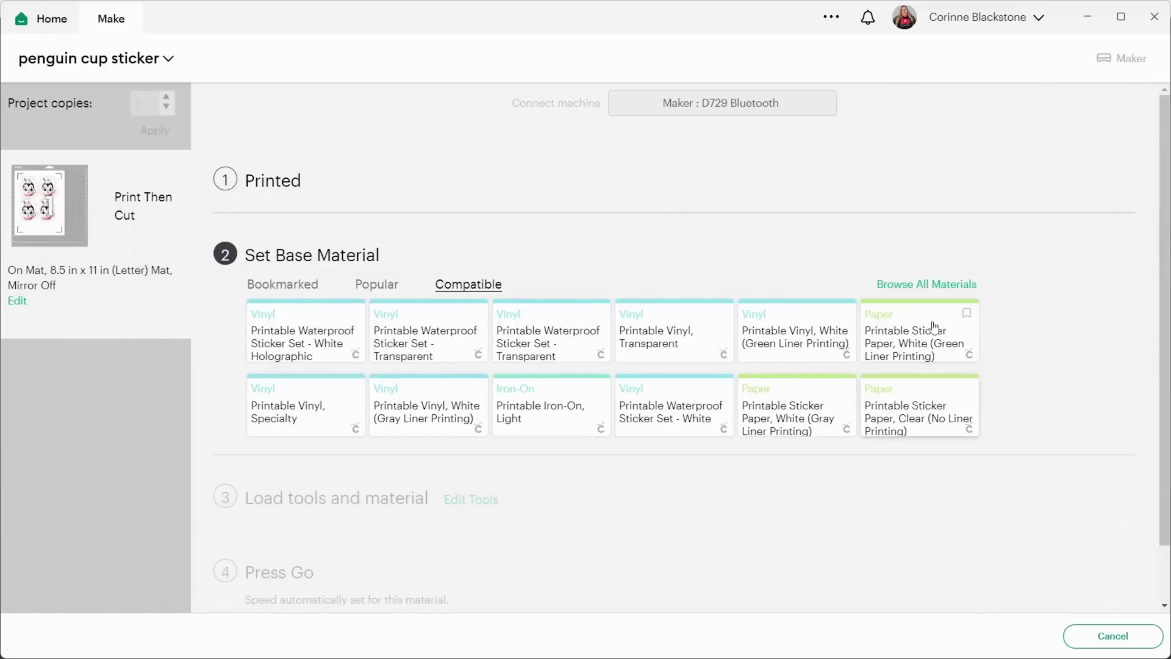
click(921, 286)
scroll(569, 280, down, 2)
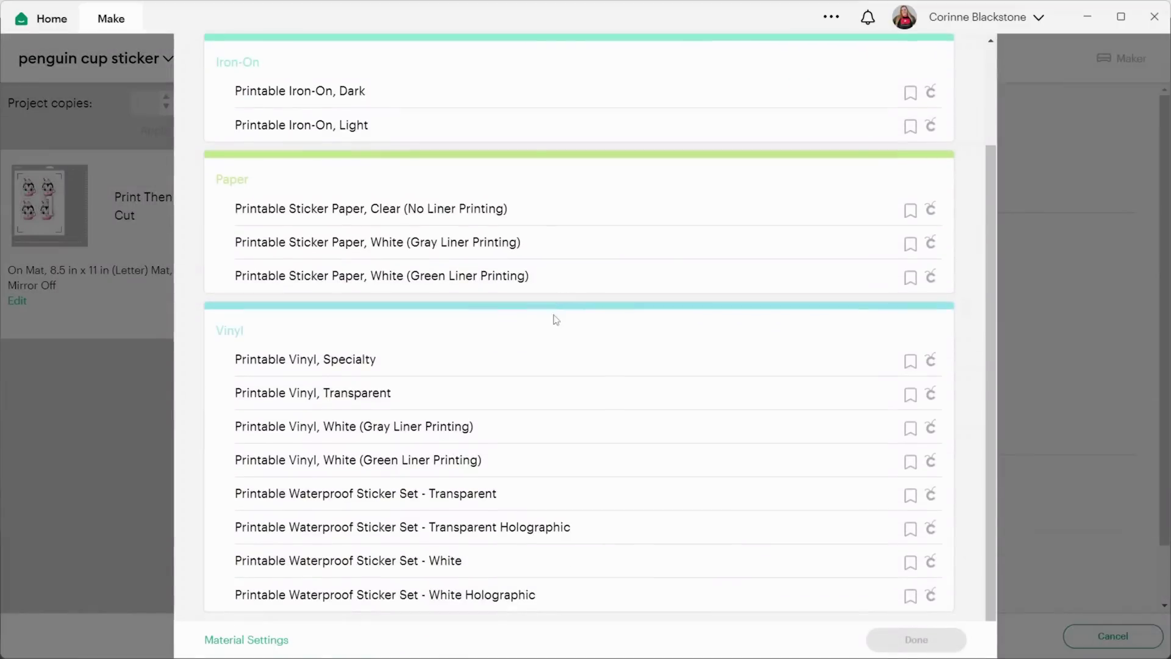
click(483, 519)
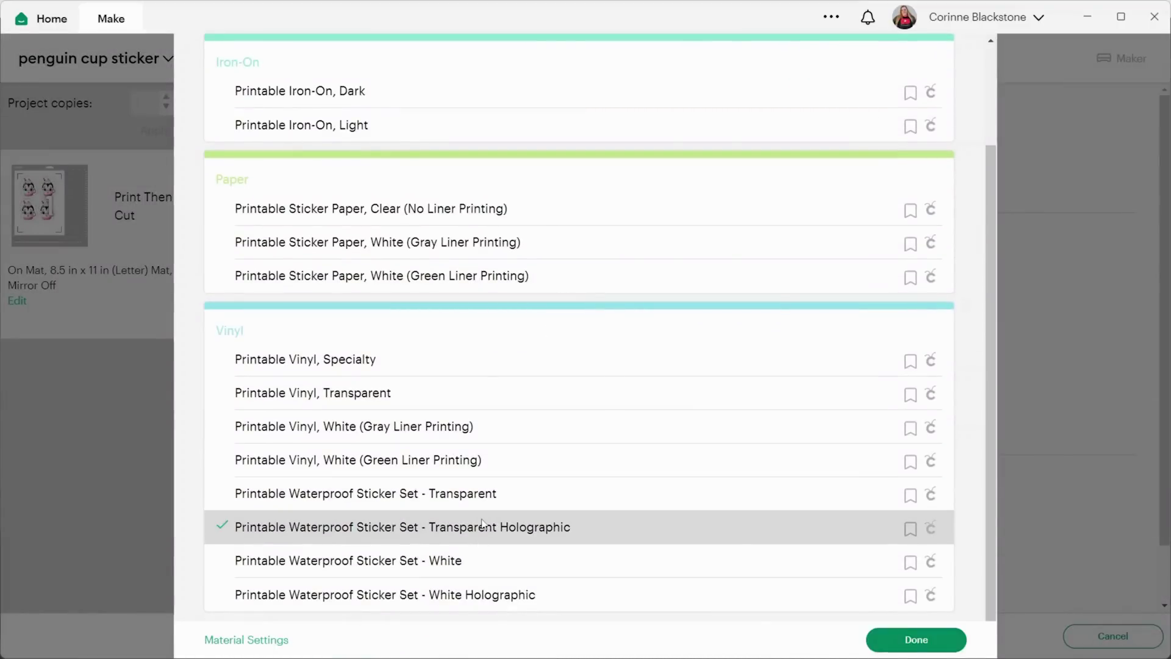
click(916, 639)
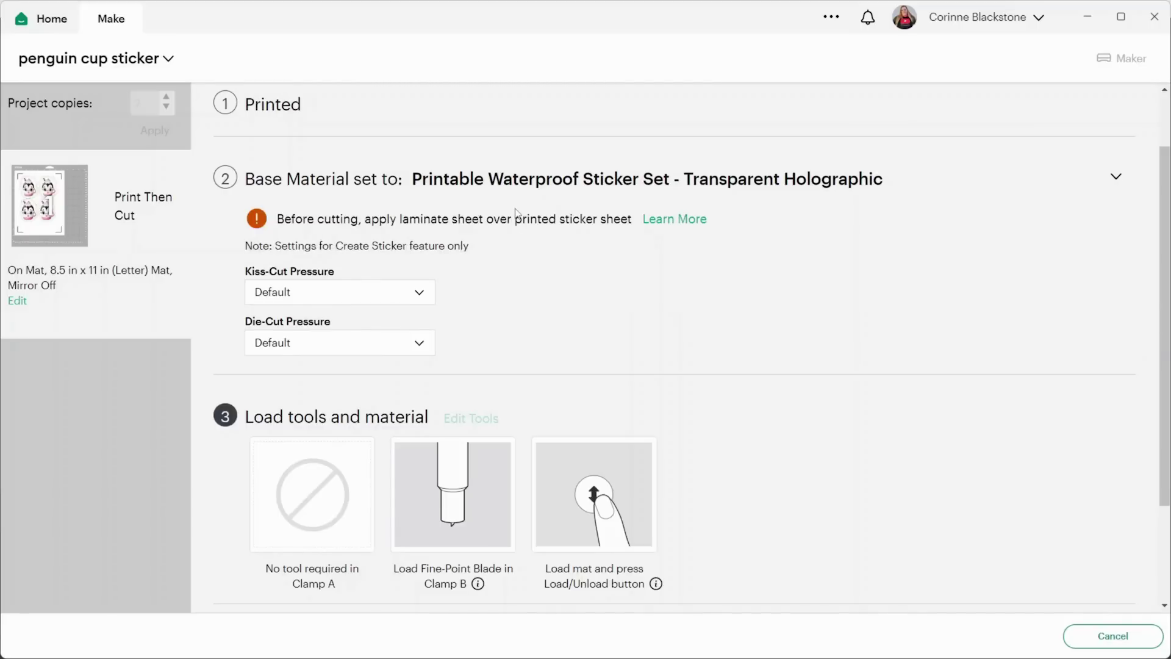
scroll(515, 213, up, 2)
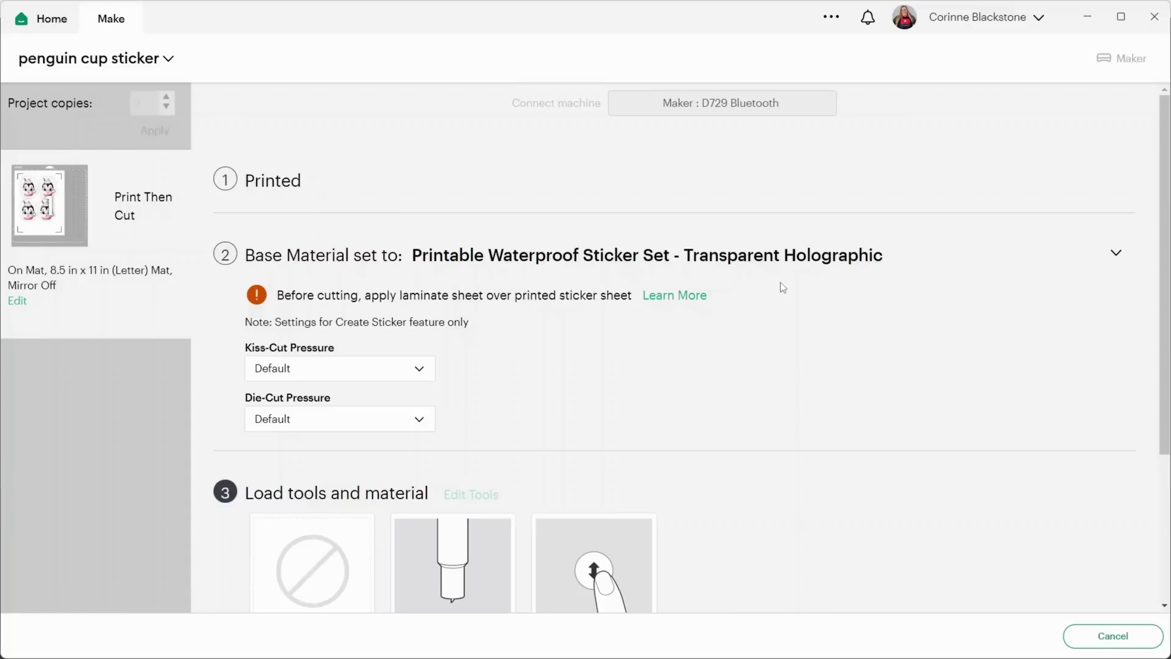